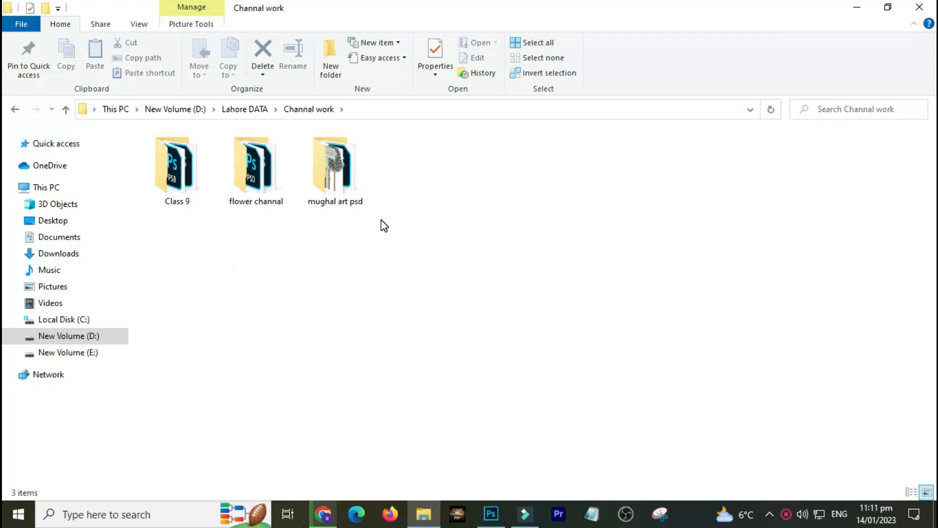
Look through the contents of the Class 9 and mughal art psd folders inside Channal work
{"action": "left_click", "coordinate": [193, 177]}
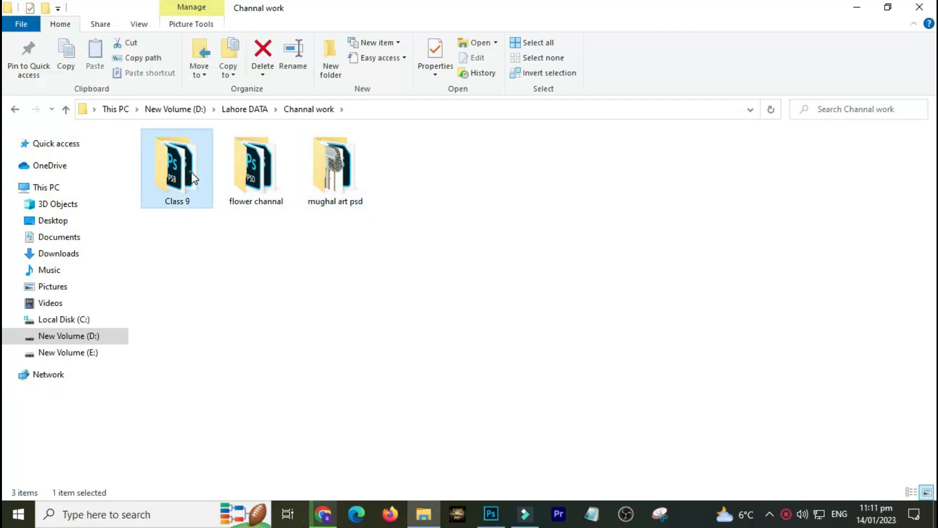
{"action": "double_click", "coordinate": [193, 177]}
{"action": "key", "text": "alt+Left"}
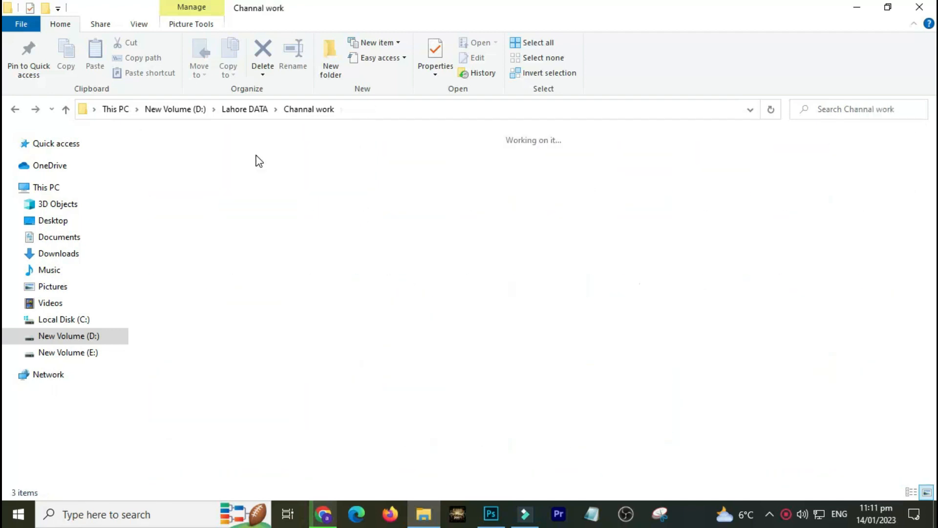
{"action": "double_click", "coordinate": [326, 170]}
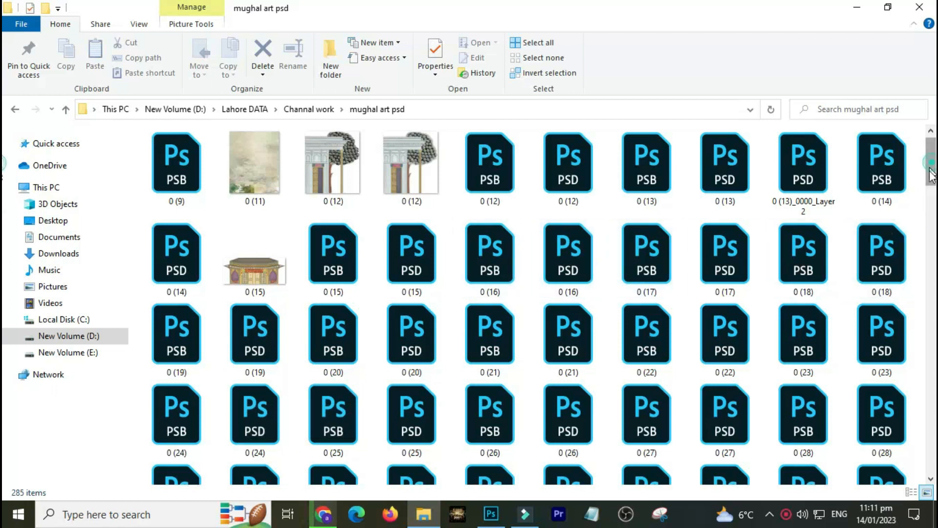
{"action": "scroll", "coordinate": [930, 174], "scroll_direction": "down", "scroll_amount": 15}
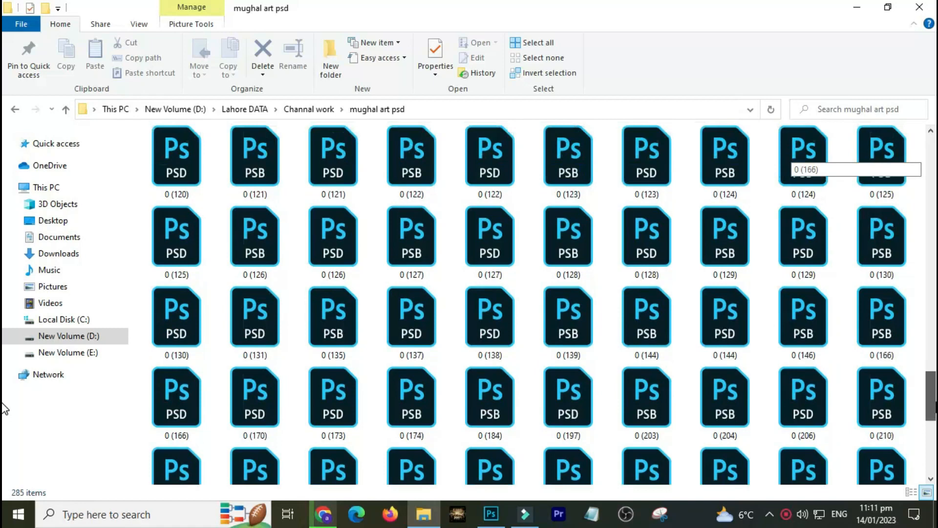
{"action": "scroll", "coordinate": [904, 168], "scroll_direction": "down", "scroll_amount": 5}
{"action": "scroll", "coordinate": [904, 169], "scroll_direction": "up", "scroll_amount": 20}
{"action": "left_click_drag", "start_coordinate": [902, 85], "coordinate": [922, 330]}
{"action": "left_click", "coordinate": [301, 109]}
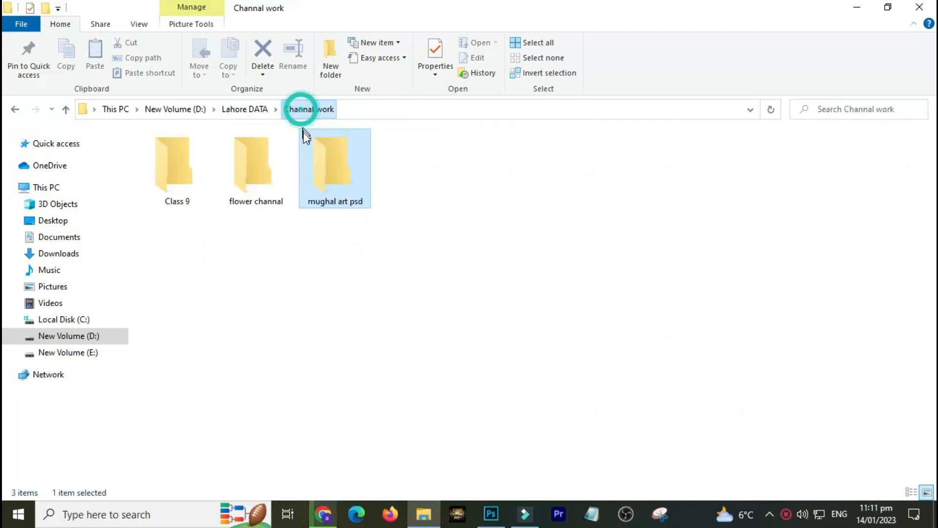
In the mughal art psd folder, select the files from 0 (12) PSB through 0 (14) PSB and load them in Photoshop
{"action": "double_click", "coordinate": [348, 176]}
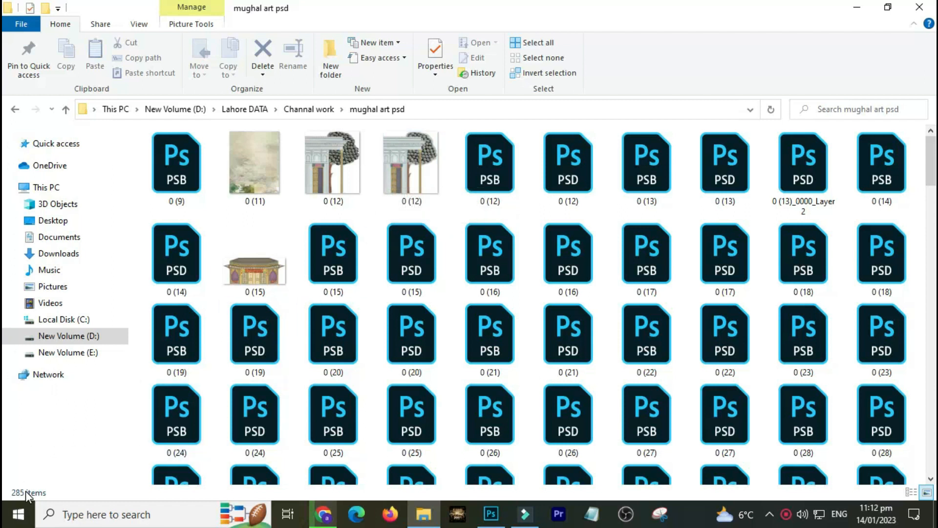
{"action": "mouse_move", "coordinate": [930, 173]}
{"action": "left_mouse_down"}
{"action": "mouse_move", "coordinate": [928, 317]}
{"action": "mouse_move", "coordinate": [910, 456]}
{"action": "mouse_move", "coordinate": [912, 171]}
{"action": "left_mouse_up"}
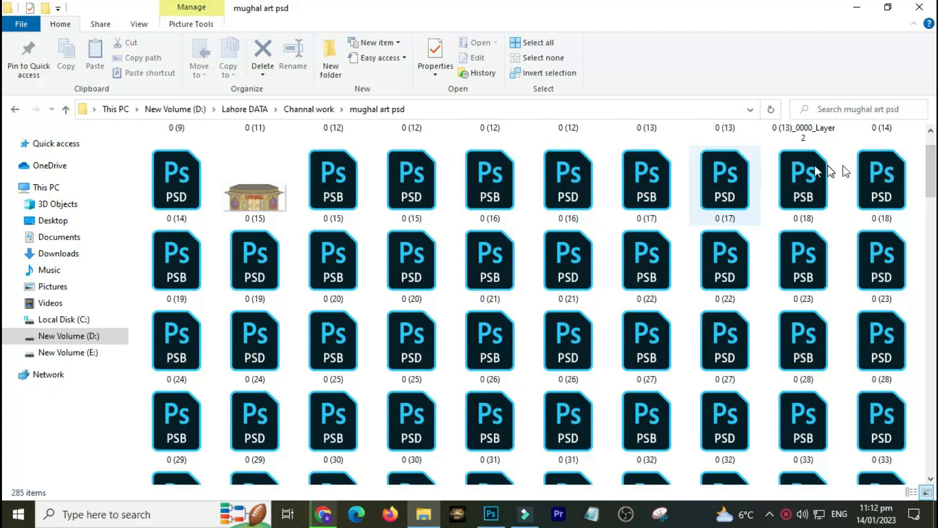
{"action": "scroll", "coordinate": [4, 172], "scroll_direction": "up", "scroll_amount": 1}
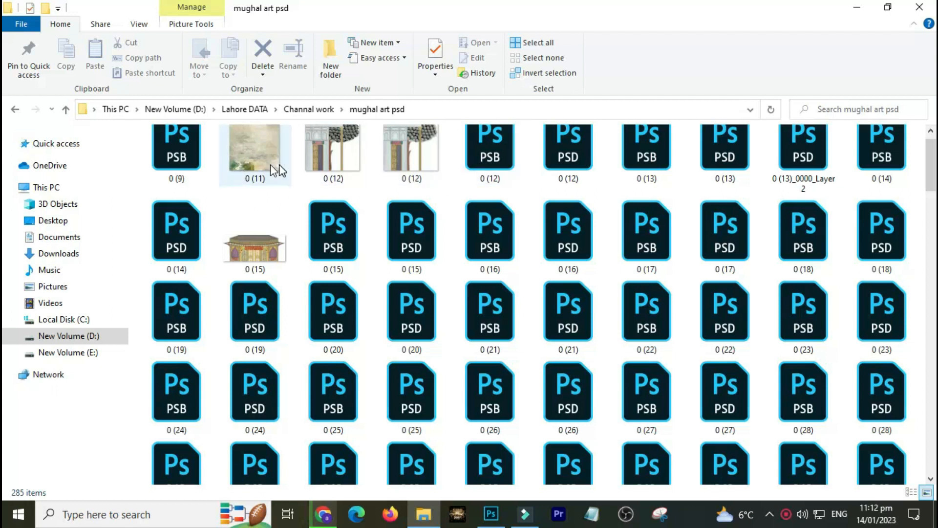
{"action": "left_click", "coordinate": [499, 150]}
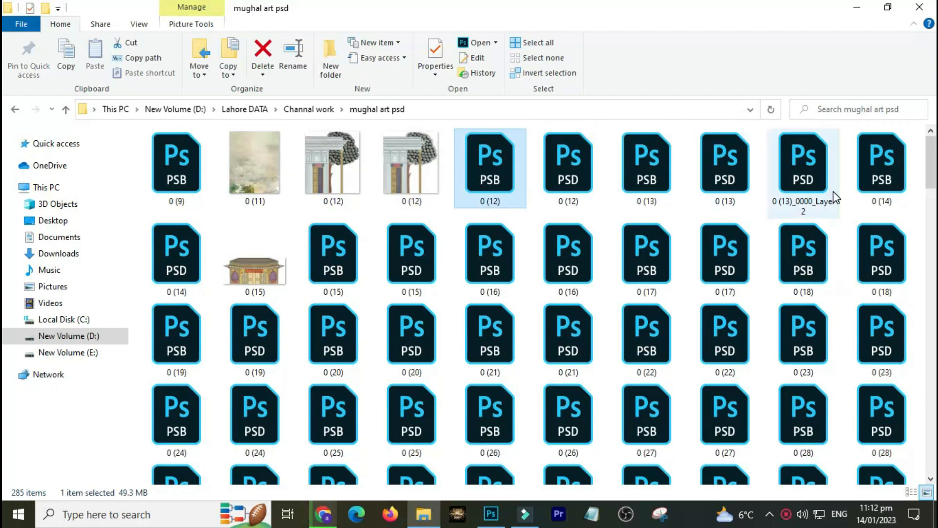
{"action": "left_click", "coordinate": [879, 186], "text": "shift"}
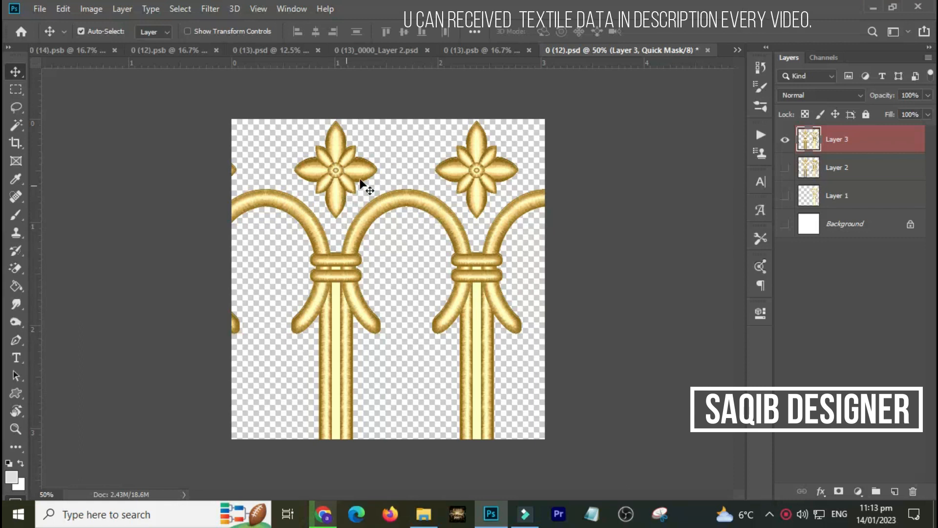
Exit Quick Mask in 0 (12).psd and try an offset copy of the gold arch motif on Layer 3
{"action": "key", "text": "q"}
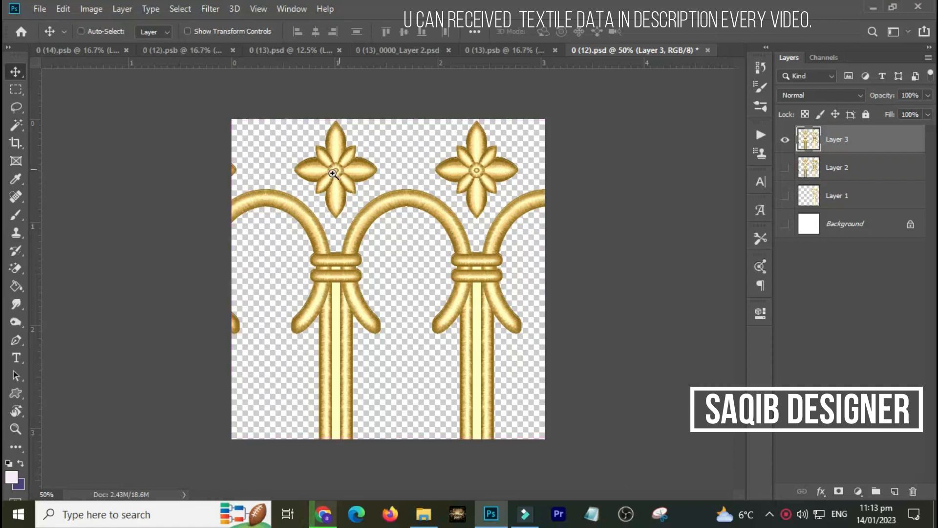
{"action": "left_click_drag", "start_coordinate": [293, 152], "coordinate": [600, 313]}
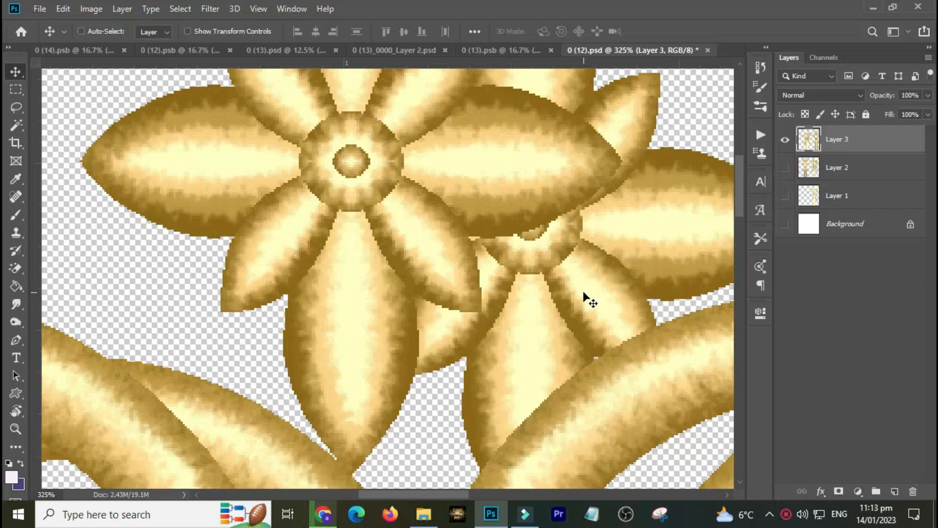
{"action": "key", "text": "ctrl+0"}
{"action": "left_click_drag", "start_coordinate": [391, 194], "coordinate": [487, 277]}
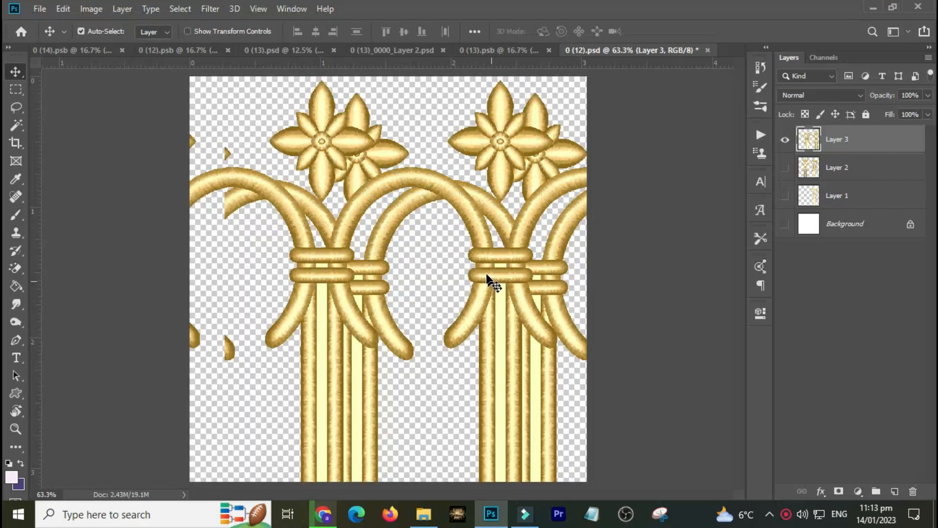
{"action": "left_click_drag", "start_coordinate": [371, 194], "coordinate": [489, 251]}
Close 0 (12).psd without saving and expand Group 1 in 0 (13).psb to examine its layers
{"action": "key", "text": "ctrl+w"}
{"action": "left_click", "coordinate": [463, 198]}
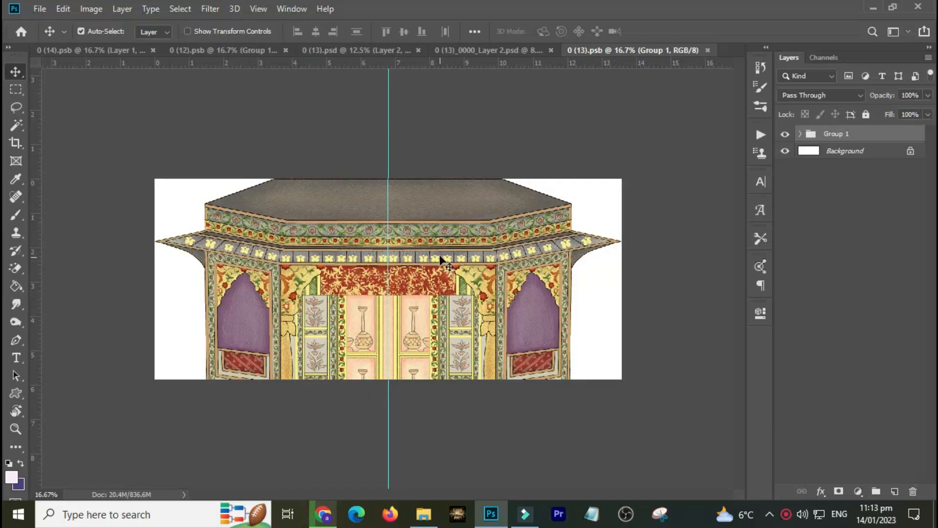
{"action": "left_click", "coordinate": [800, 134]}
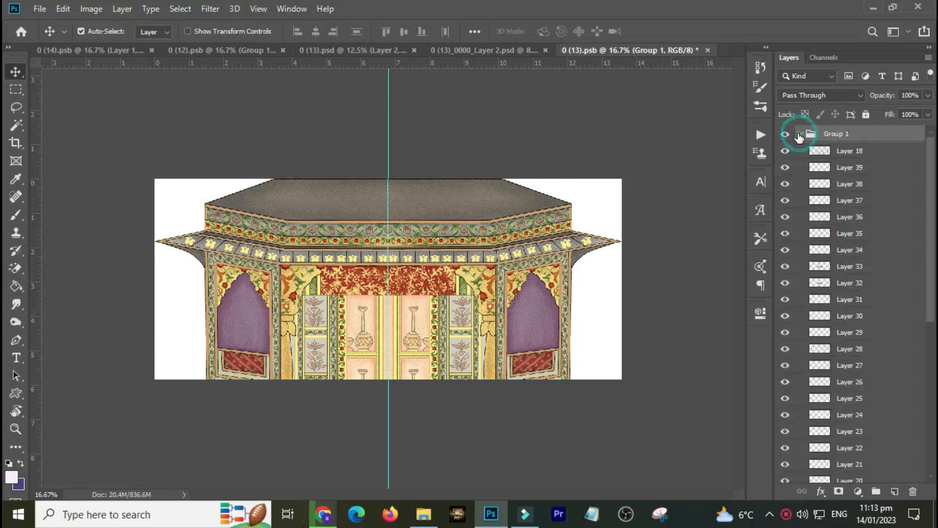
{"action": "left_click_drag", "start_coordinate": [782, 310], "coordinate": [774, 387]}
{"action": "left_click_drag", "start_coordinate": [289, 228], "coordinate": [428, 352]}
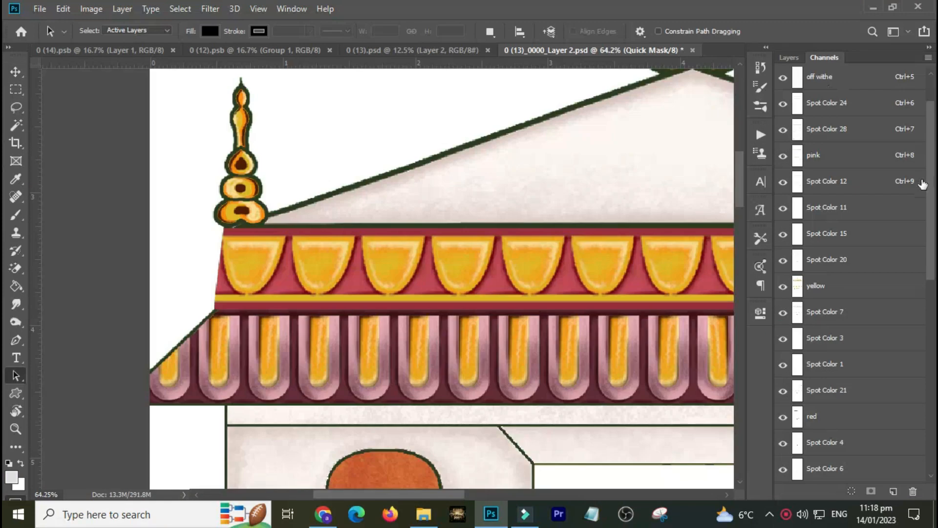
Exit Quick Mask mode in 0 (13)_0000_Layer 2.psd and check the options available for its spot channels
{"action": "key", "text": "q"}
{"action": "key", "text": "q"}
{"action": "key", "text": "q"}
{"action": "left_click", "coordinate": [929, 55]}
{"action": "key", "text": "q"}
{"action": "key", "text": "q"}
{"action": "left_click", "coordinate": [928, 55]}
{"action": "left_click", "coordinate": [928, 59]}
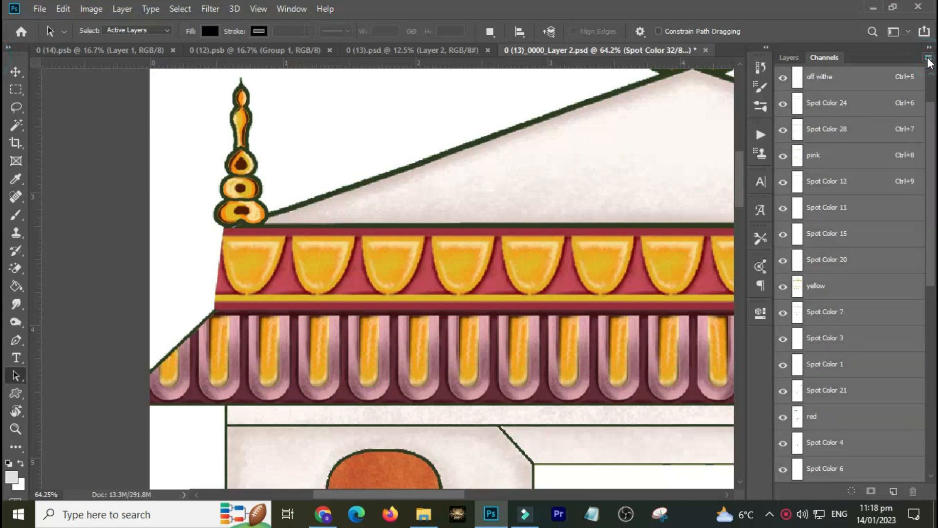
Convert the spot-channel document's color mode to Grayscale
{"action": "left_click", "coordinate": [92, 10]}
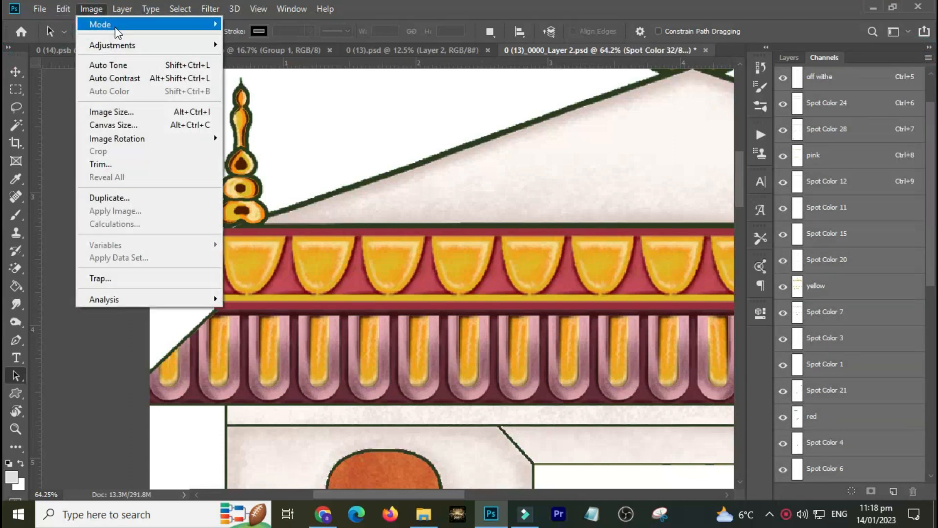
{"action": "mouse_move", "coordinate": [119, 27]}
{"action": "left_click", "coordinate": [287, 37]}
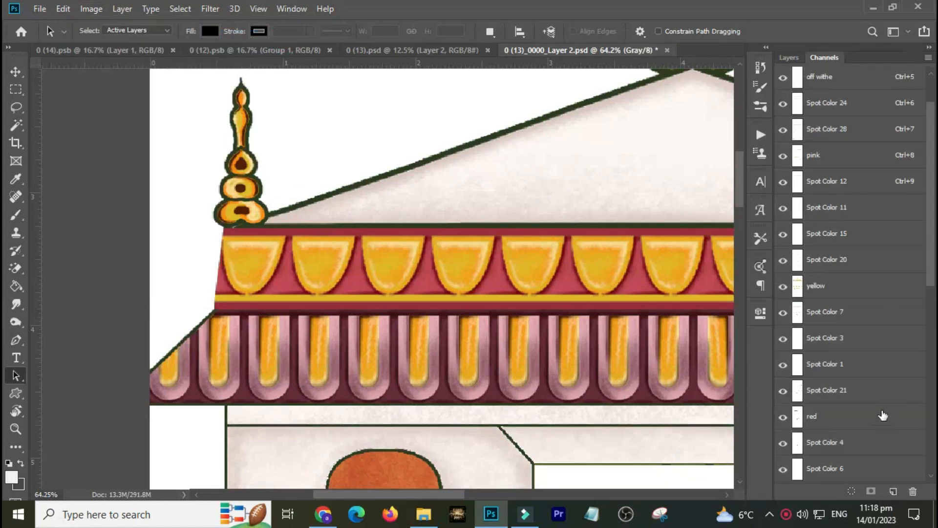
Convert the document to RGB Color mode and merge all its spot channels
{"action": "left_click_drag", "start_coordinate": [931, 262], "coordinate": [936, 174]}
{"action": "left_click", "coordinate": [91, 9]}
{"action": "mouse_move", "coordinate": [108, 25]}
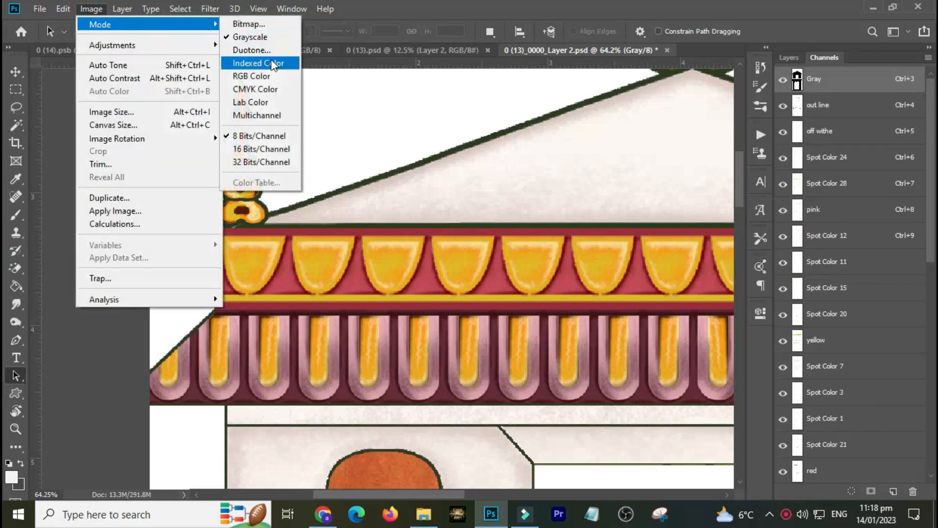
{"action": "left_click", "coordinate": [266, 75]}
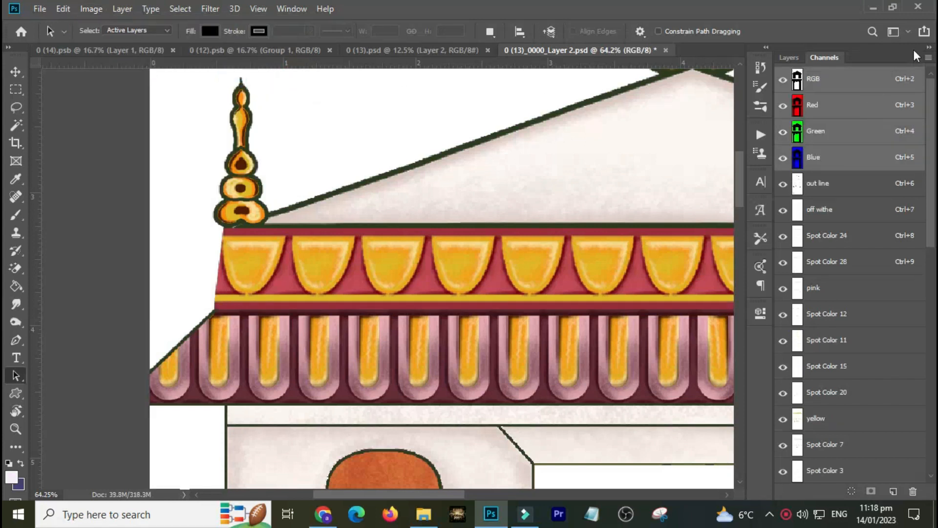
{"action": "left_click", "coordinate": [926, 59]}
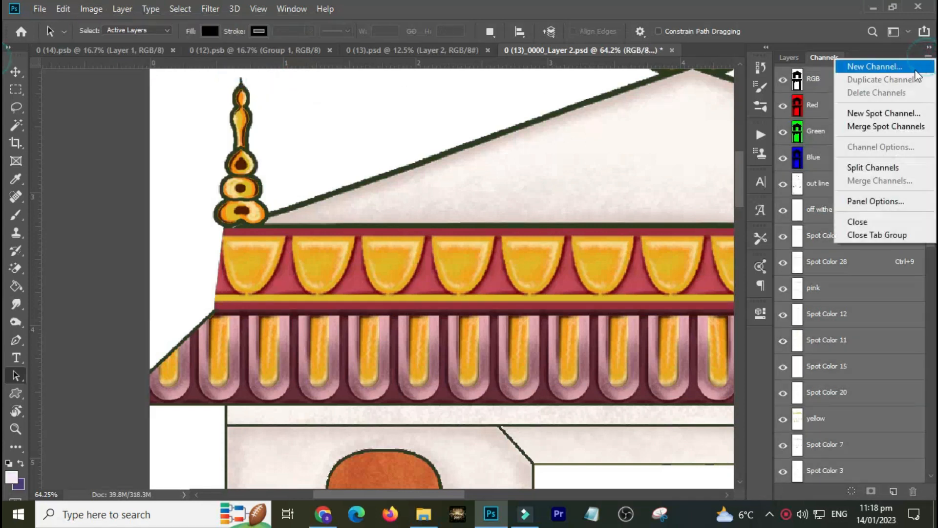
{"action": "left_click", "coordinate": [886, 126]}
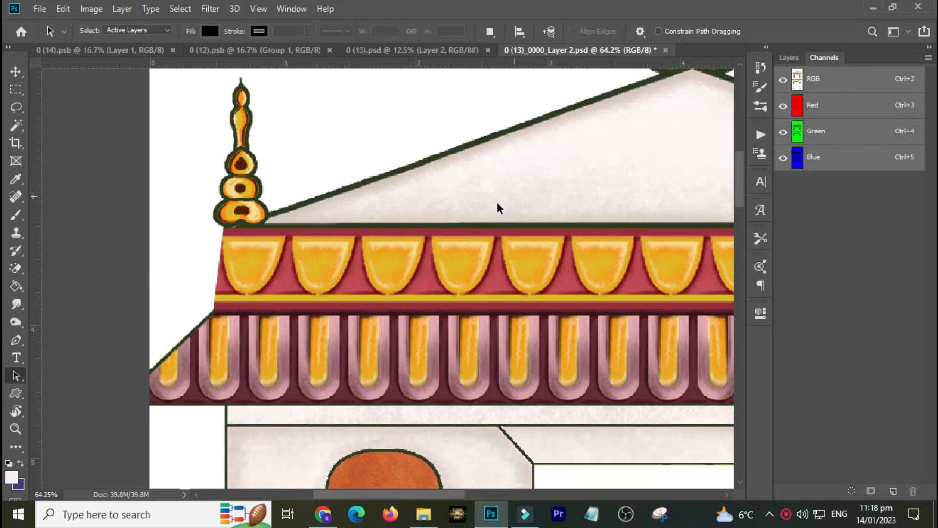
Duplicate the Background to a new layer and hide the original Background
{"action": "left_click", "coordinate": [790, 59]}
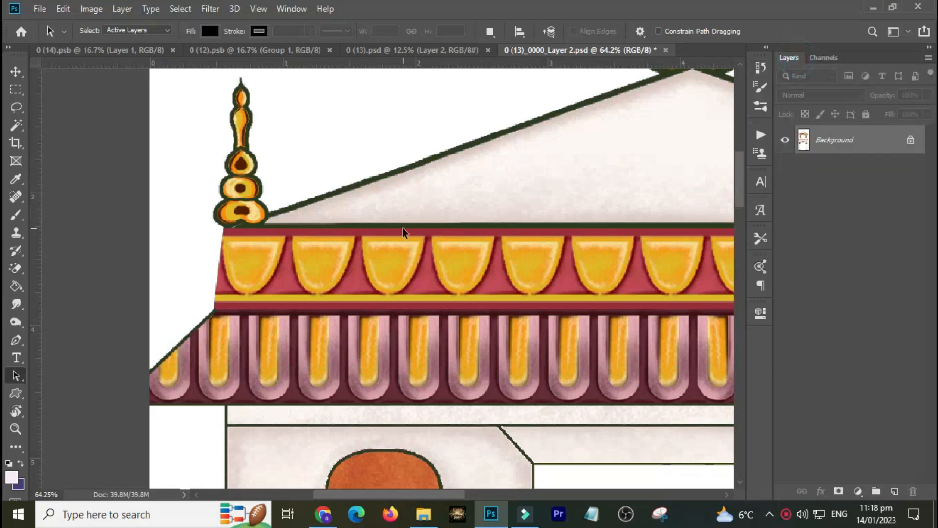
{"action": "key", "text": "ctrl+j"}
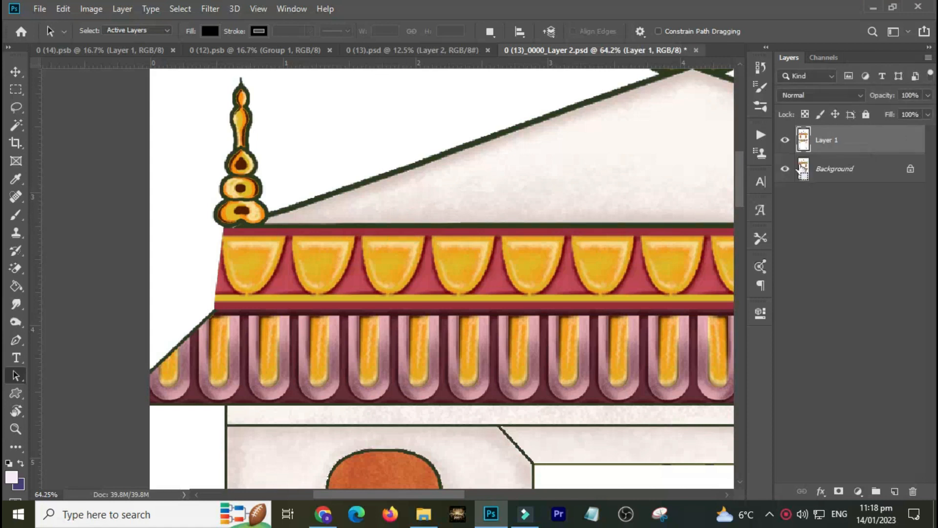
{"action": "left_click", "coordinate": [786, 169]}
Select the white area around the building's roof with the Magic Wand and delete it from Layer 1
{"action": "key", "text": "w"}
{"action": "left_click", "coordinate": [405, 139]}
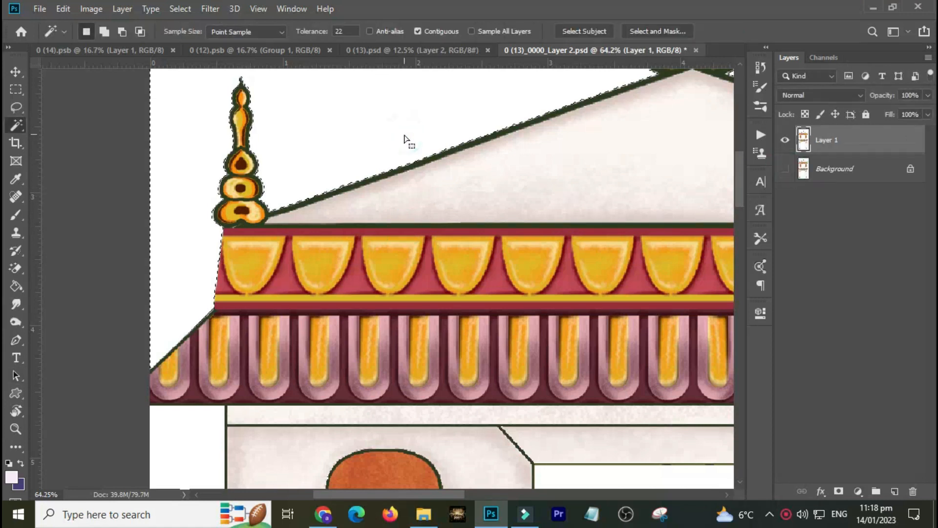
{"action": "scroll", "coordinate": [405, 139], "scroll_direction": "down", "scroll_amount": 3}
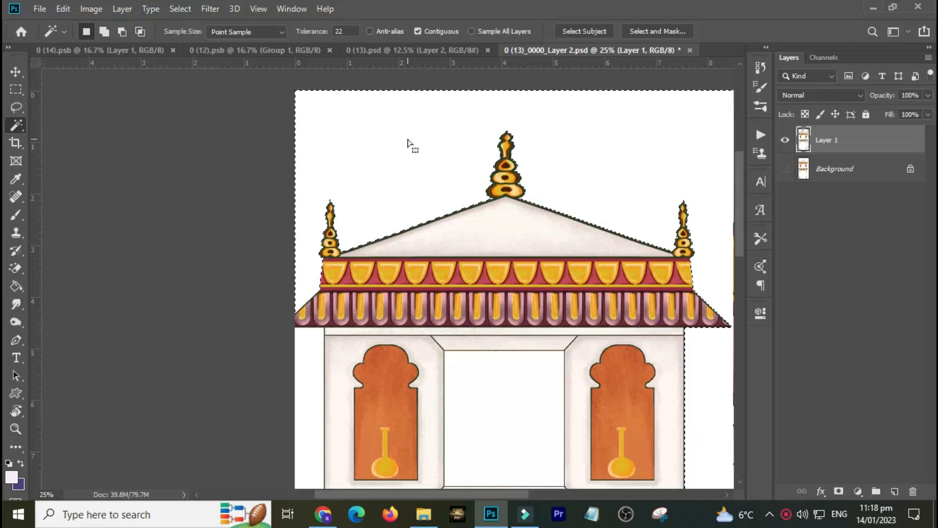
{"action": "key", "text": "Delete"}
Select the white strip beside the upper storey together with the central window opening and delete both
{"action": "scroll", "coordinate": [376, 203], "scroll_direction": "down", "scroll_amount": 3}
{"action": "left_click", "coordinate": [271, 279]}
{"action": "left_click", "coordinate": [499, 301], "text": "shift"}
{"action": "key", "text": "Delete"}
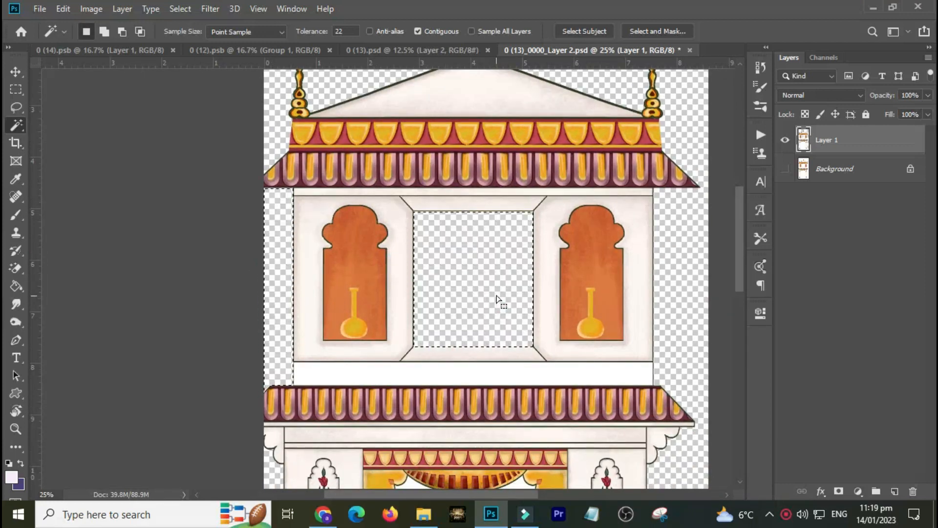
Delete the white fill inside the large doorway, clear the selection and inspect the cut-out up close
{"action": "scroll", "coordinate": [495, 296], "scroll_direction": "down", "scroll_amount": 3}
{"action": "left_click", "coordinate": [398, 390]}
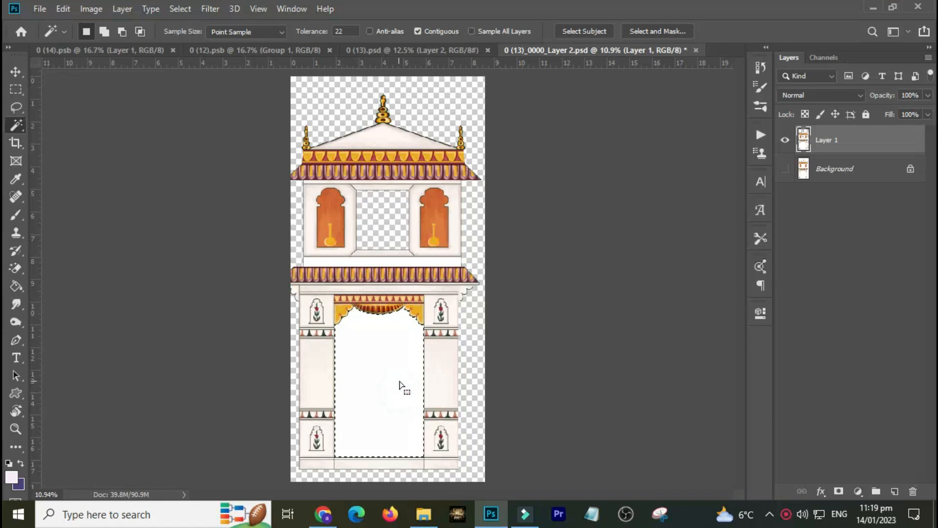
{"action": "key", "text": "Delete"}
{"action": "key", "text": "ctrl+d"}
{"action": "left_click_drag", "start_coordinate": [381, 248], "coordinate": [434, 305]}
{"action": "scroll", "coordinate": [433, 303], "scroll_direction": "down", "scroll_amount": 3}
{"action": "scroll", "coordinate": [432, 302], "scroll_direction": "right", "scroll_amount": 2}
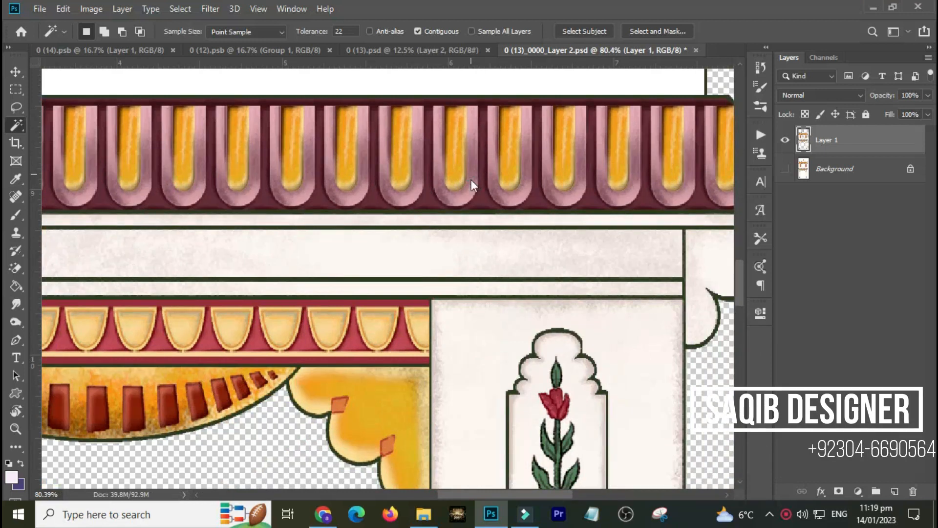
Save the cut-out building as a JPEG with quality 1, Baseline Optimized, and close the PSD without saving its changes
{"action": "key", "text": "ctrl+shift+s"}
{"action": "left_click", "coordinate": [315, 356]}
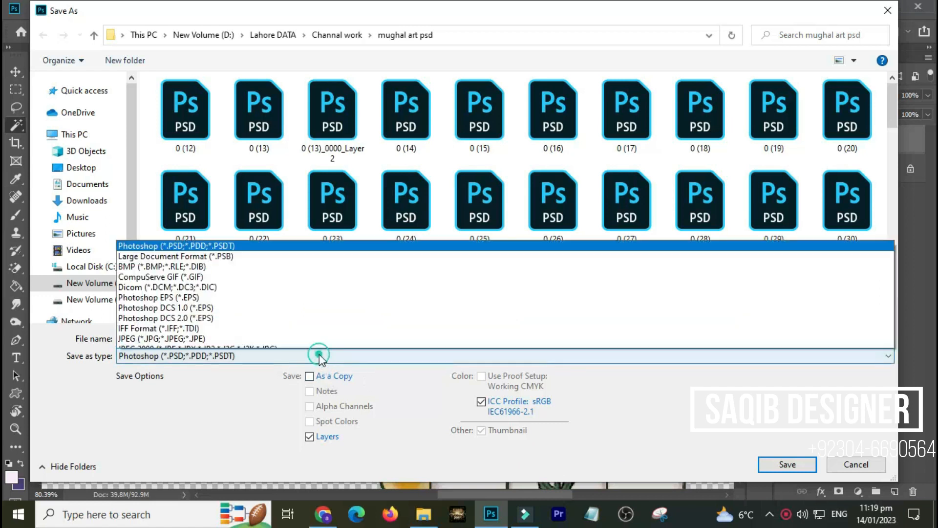
{"action": "key", "text": "j"}
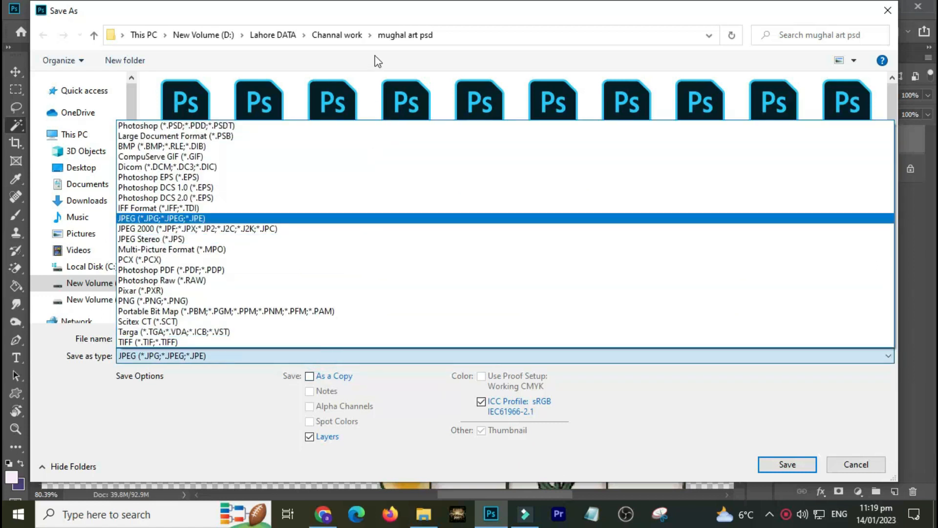
{"action": "key", "text": "Return"}
{"action": "key", "text": "Return"}
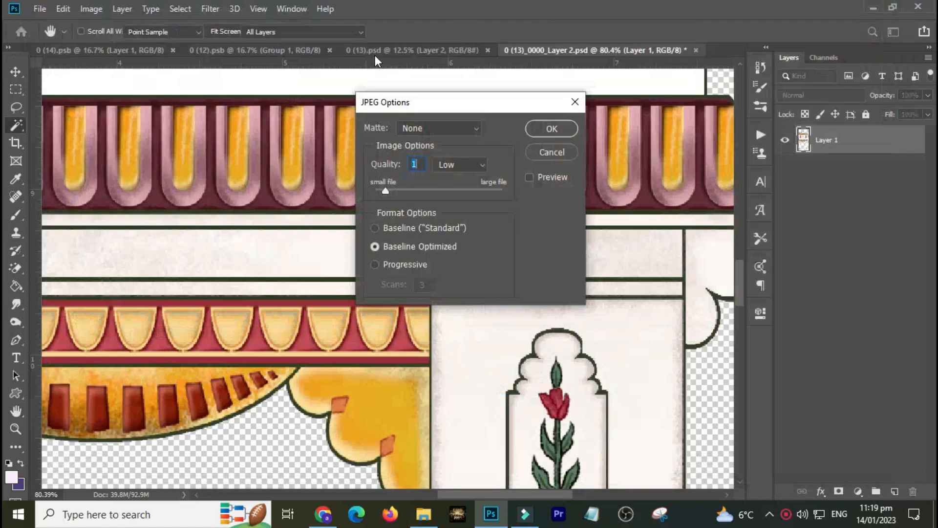
{"action": "key", "text": "Return"}
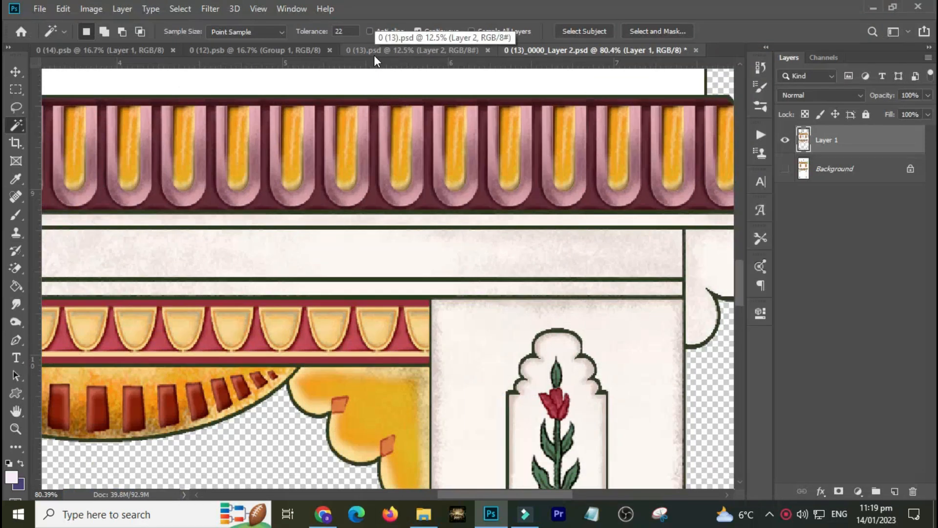
{"action": "key", "text": "ctrl+w"}
{"action": "left_click", "coordinate": [463, 200]}
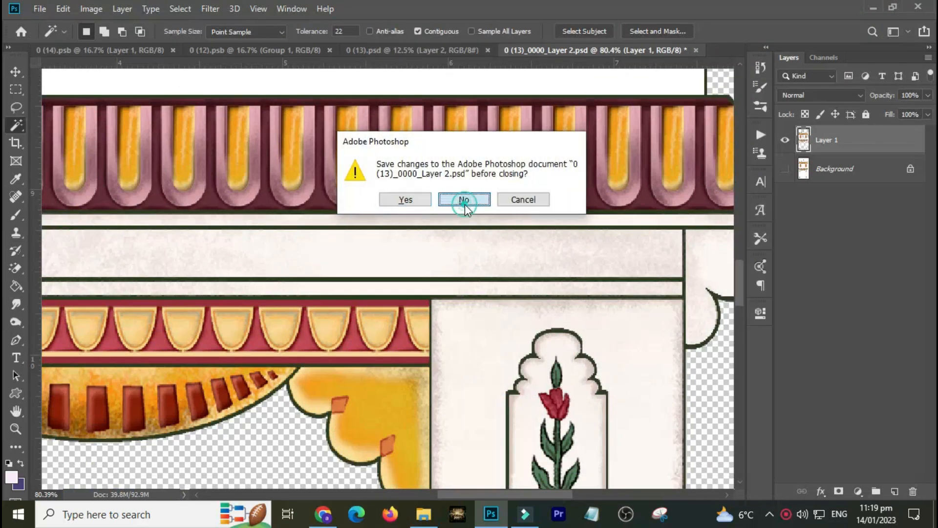
Open the exported 0 (13)_0000_Layer 2 JPEG from the folder, inspect it up close, and return to Photoshop to close 0 (13).psd
{"action": "key", "text": "alt+Tab"}
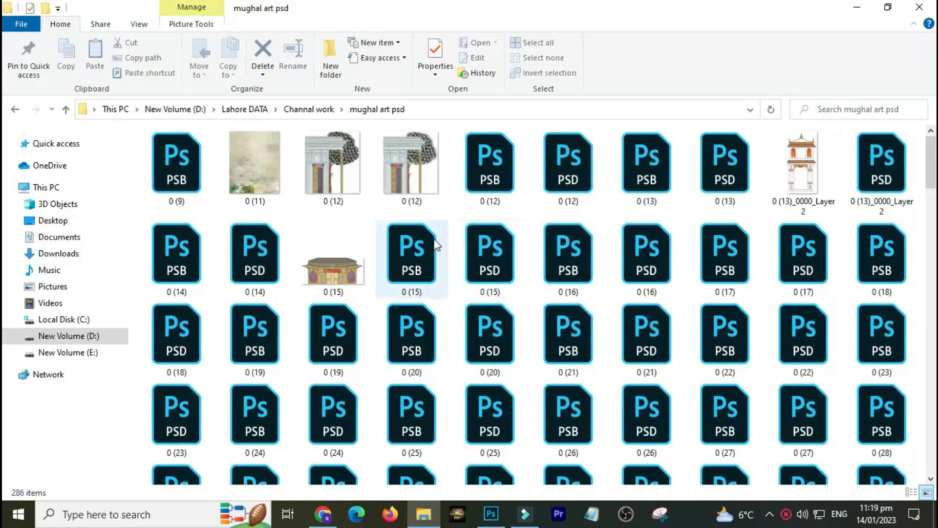
{"action": "left_click", "coordinate": [801, 168]}
{"action": "double_click", "coordinate": [801, 168]}
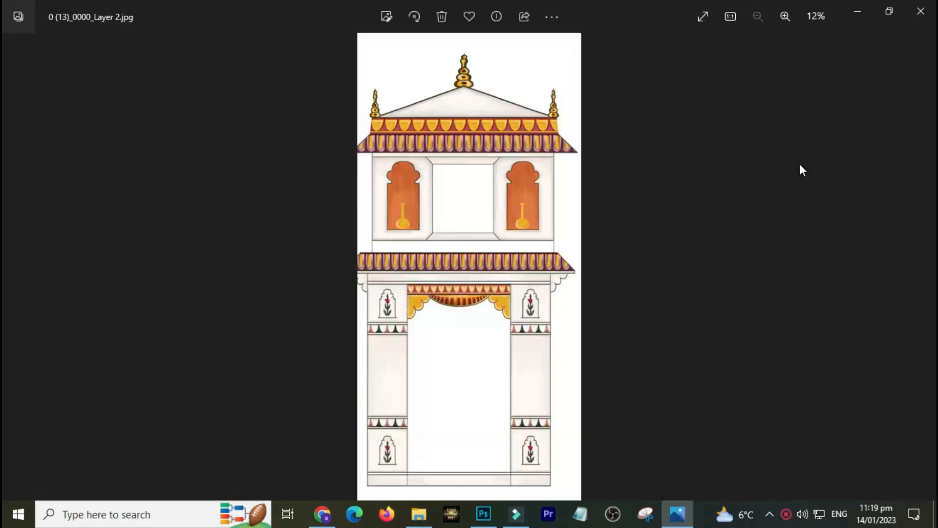
{"action": "scroll", "coordinate": [455, 139], "scroll_direction": "up", "scroll_amount": 10}
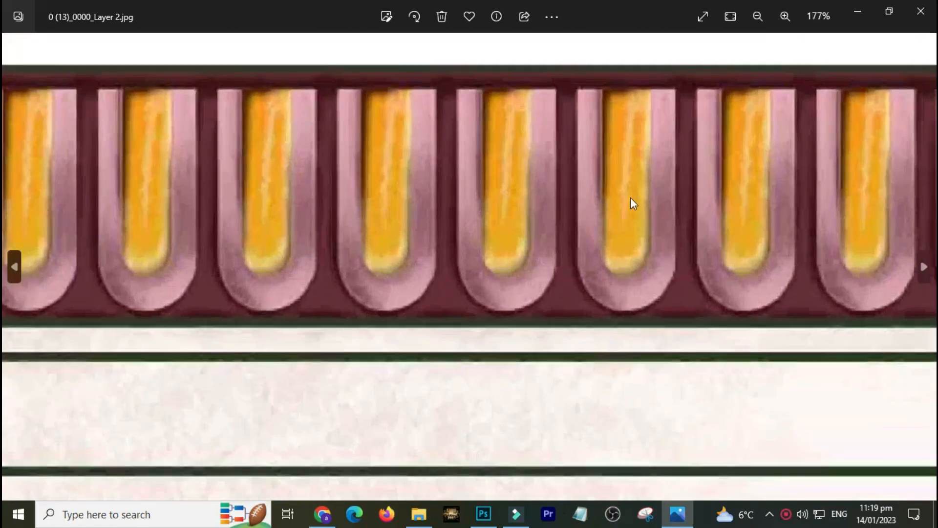
{"action": "left_click", "coordinate": [920, 11]}
{"action": "left_click", "coordinate": [484, 513]}
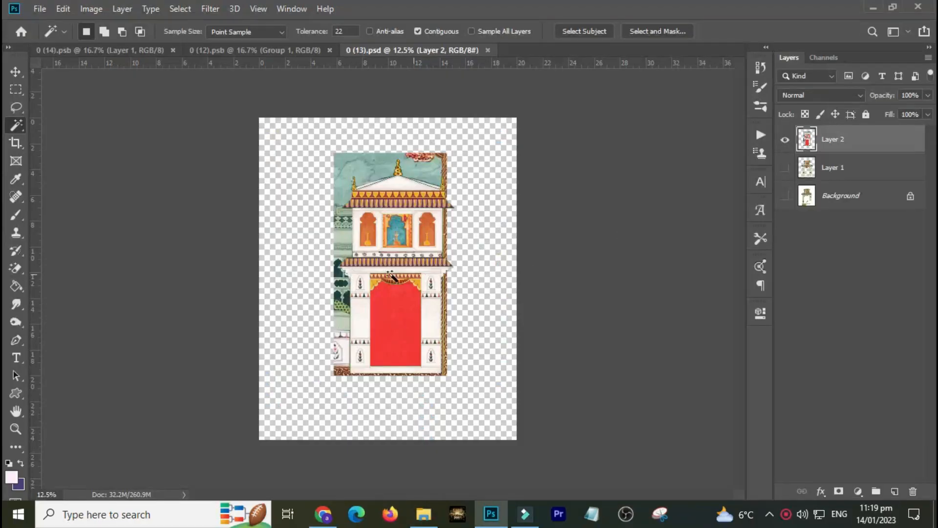
{"action": "key", "text": "ctrl+w"}
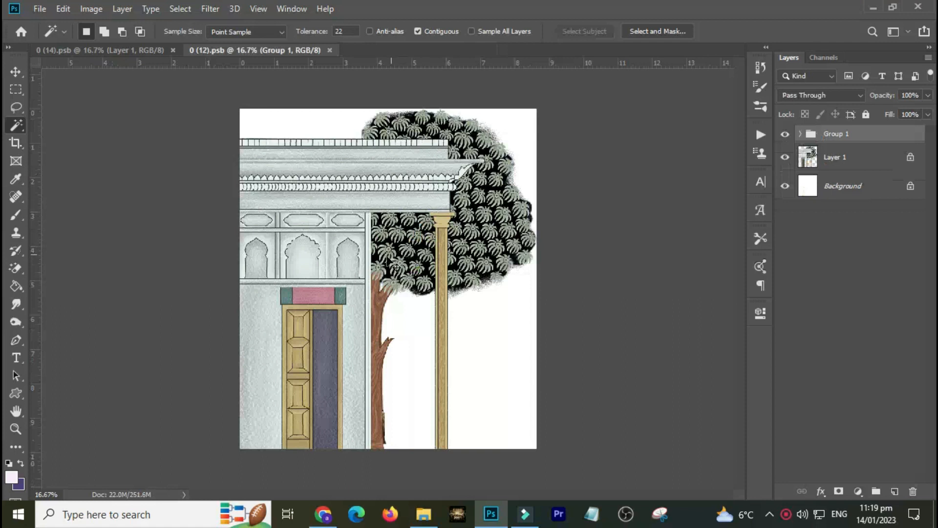
Inspect 0 (12).psb while toggling Group 1's visibility, close it without saving, and examine the 0 (14).psb border artwork up close
{"action": "scroll", "coordinate": [355, 315], "scroll_direction": "up", "scroll_amount": 5}
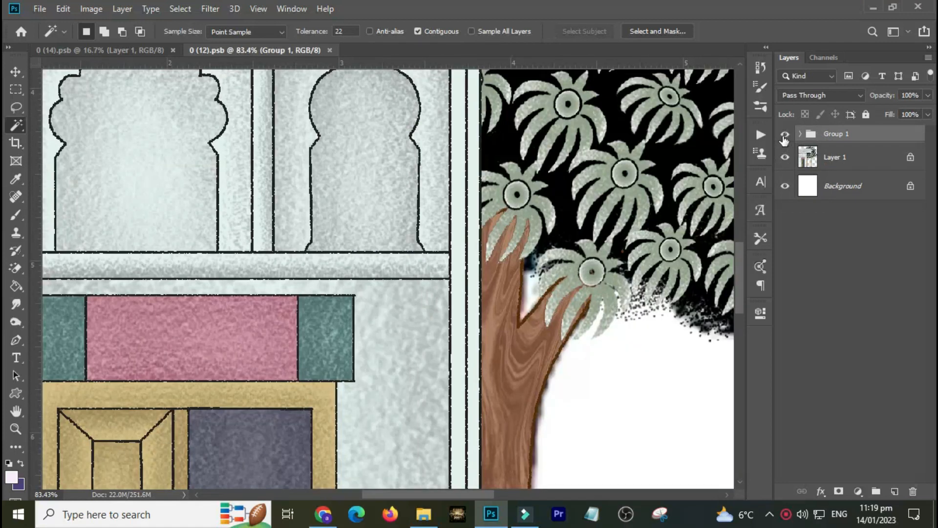
{"action": "key", "text": "ctrl+e"}
{"action": "left_click", "coordinate": [782, 142]}
{"action": "left_click", "coordinate": [782, 142]}
{"action": "key", "text": "ctrl+w"}
{"action": "left_click", "coordinate": [464, 198]}
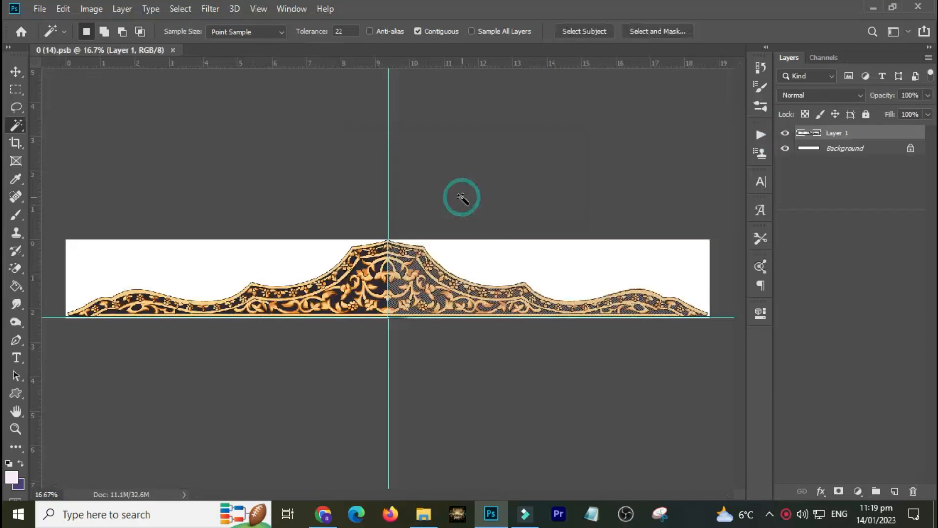
{"action": "left_click_drag", "start_coordinate": [324, 245], "coordinate": [389, 320]}
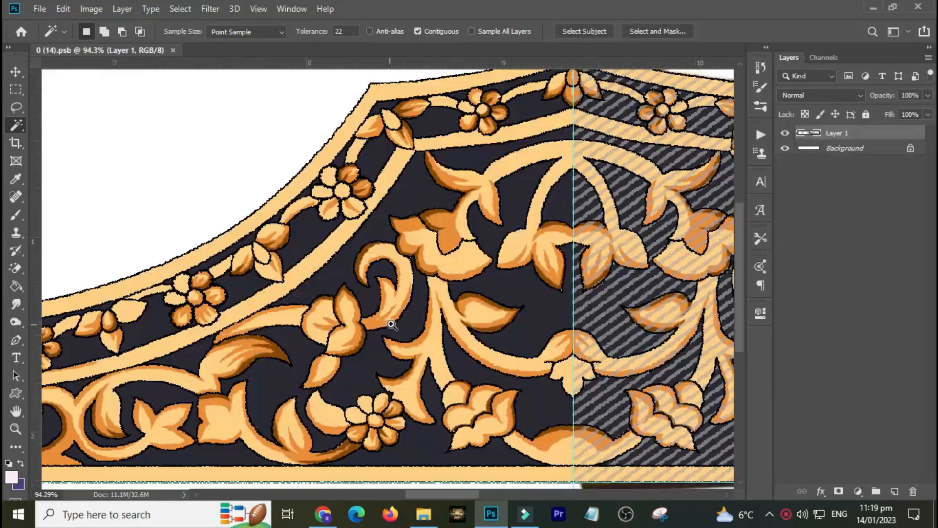
{"action": "left_click_drag", "start_coordinate": [506, 303], "coordinate": [381, 281]}
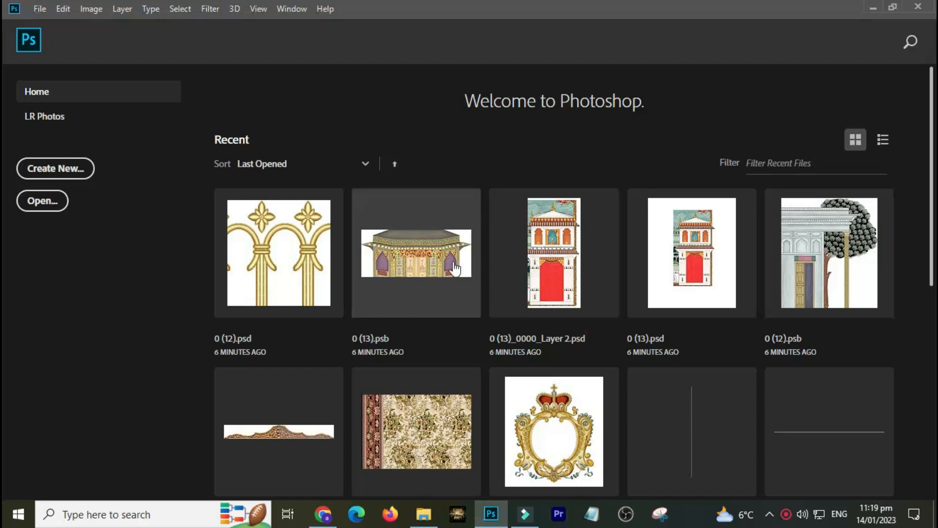
Switch to the mughal art psd folder and open the files from 0 (18).psd through 0 (23).psb in Photoshop
{"action": "key", "text": "alt+Tab"}
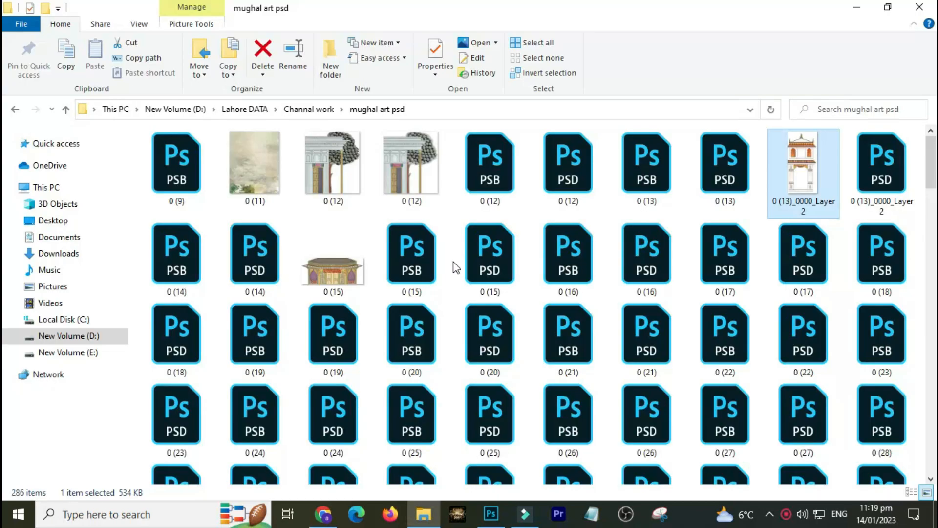
{"action": "double_click", "coordinate": [183, 256]}
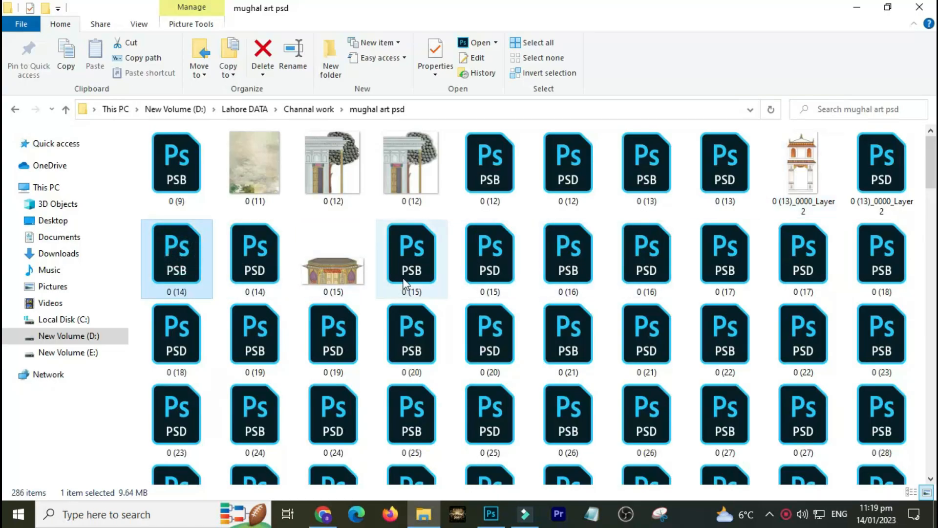
{"action": "left_click", "coordinate": [175, 345]}
{"action": "left_click", "coordinate": [853, 344], "text": "shift"}
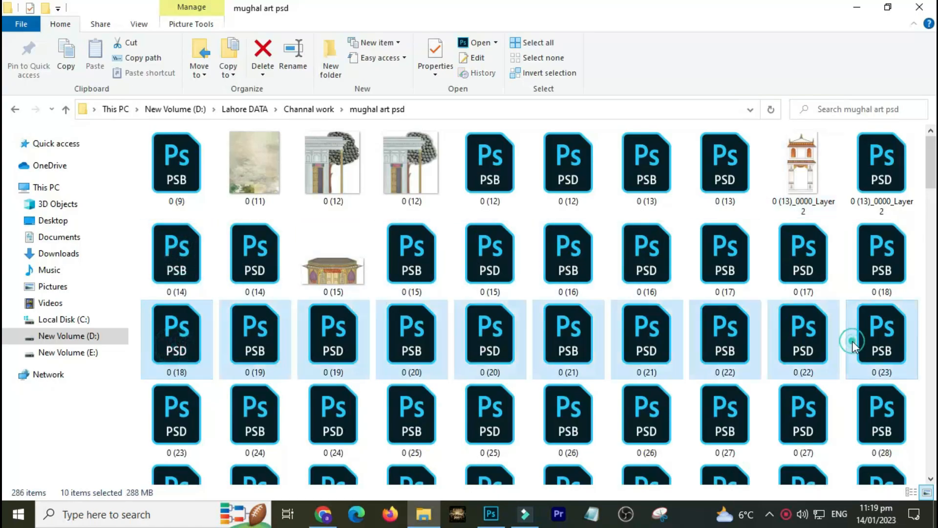
{"action": "double_click", "coordinate": [854, 339]}
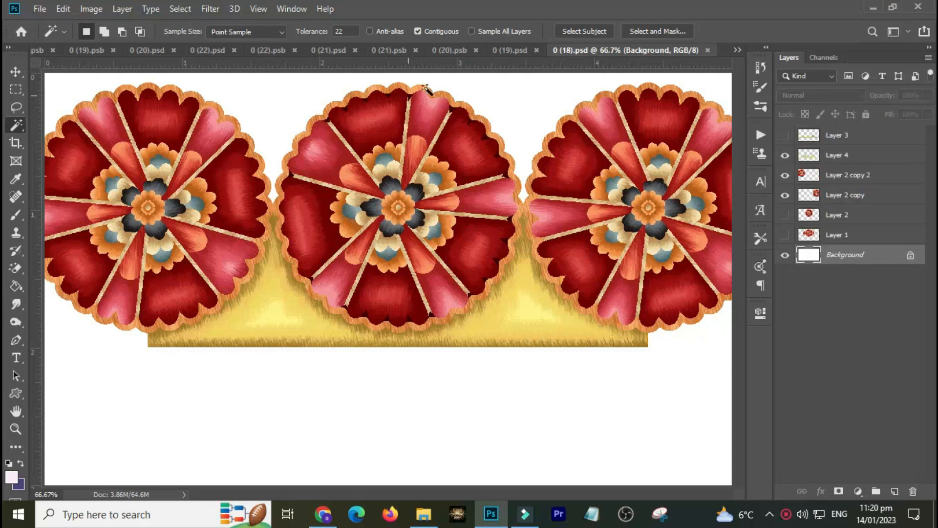
Examine the flower border in 0 (18).psd, hide Layer 2 copy 2 and Layer 2 copy, and close the file without saving
{"action": "left_click_drag", "start_coordinate": [373, 335], "coordinate": [535, 199]}
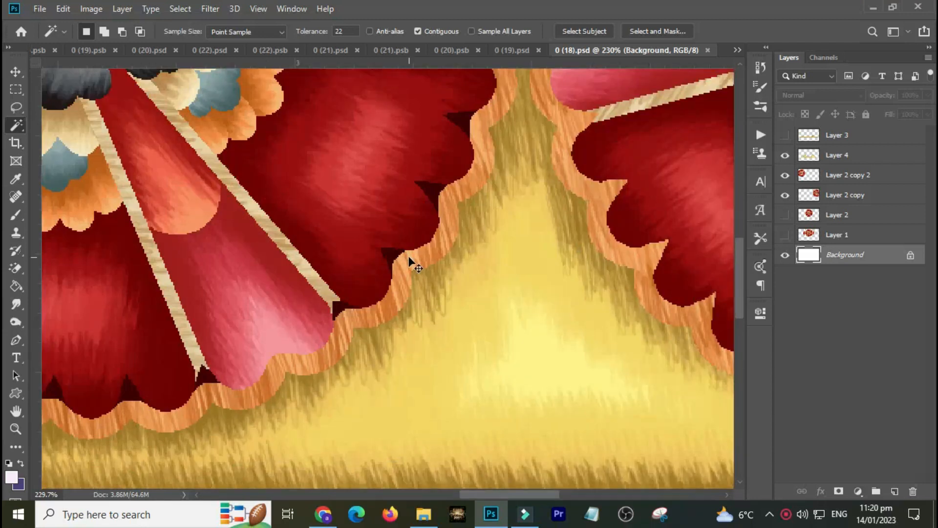
{"action": "key", "text": "ctrl+0"}
{"action": "key", "text": "v"}
{"action": "left_click_drag", "start_coordinate": [447, 218], "coordinate": [307, 166]}
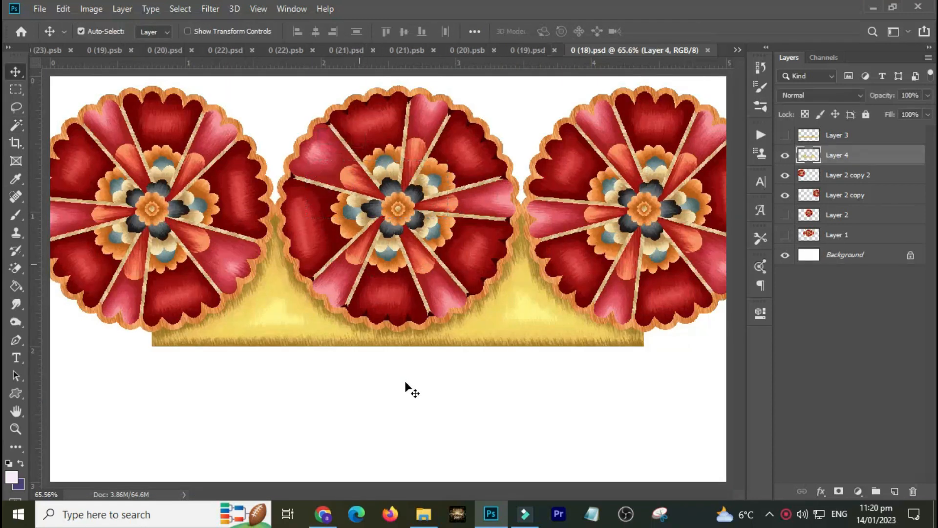
{"action": "left_click", "coordinate": [785, 174]}
{"action": "left_click", "coordinate": [785, 195]}
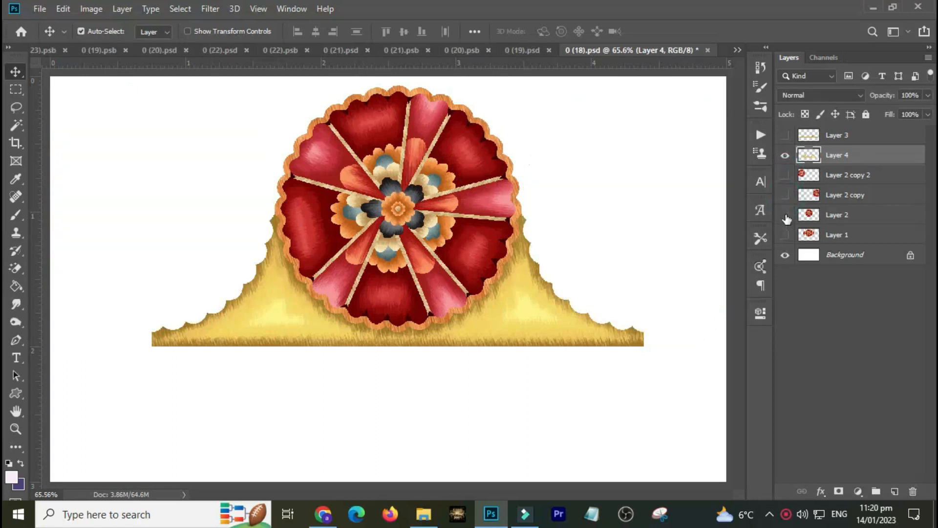
{"action": "key", "text": "ctrl+w"}
{"action": "left_click", "coordinate": [470, 203]}
Examine the drop-pendant border in 0 (19).psd up close and hide Layer 1
{"action": "key", "text": "ctrl+space"}
{"action": "left_click_drag", "start_coordinate": [255, 356], "coordinate": [388, 229]}
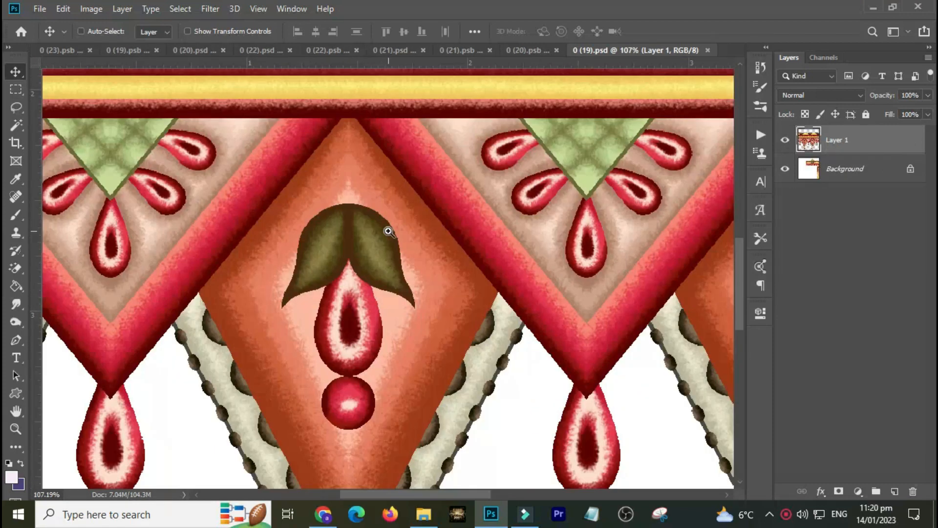
{"action": "left_click_drag", "start_coordinate": [806, 144], "coordinate": [785, 142]}
{"action": "left_click", "coordinate": [785, 140]}
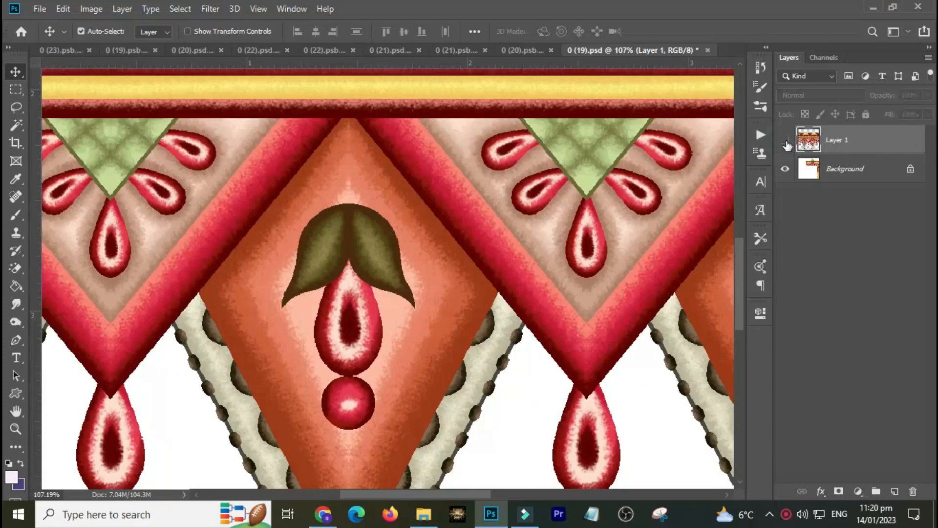
{"action": "key", "text": "ctrl+0"}
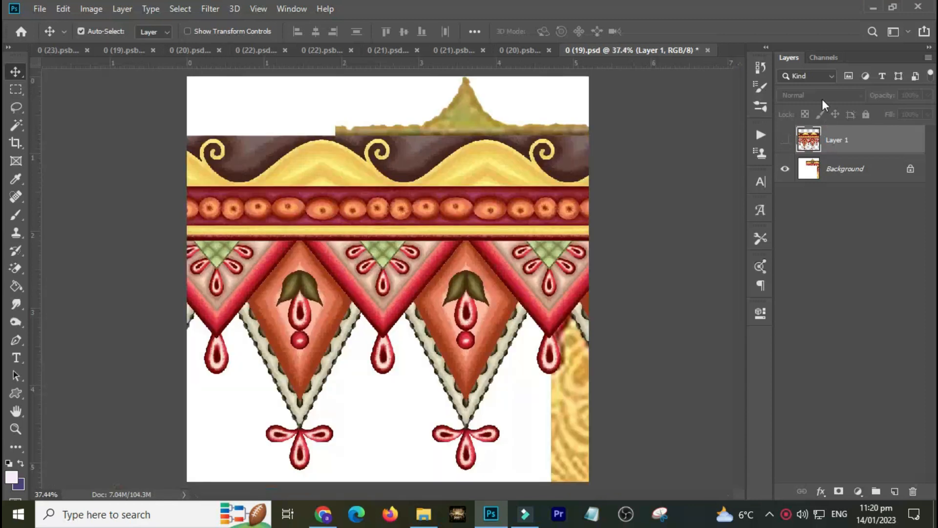
Delete the RGB channels of 0 (19).psd, flattening the visible layers and discarding the hidden ones
{"action": "left_click", "coordinate": [822, 57]}
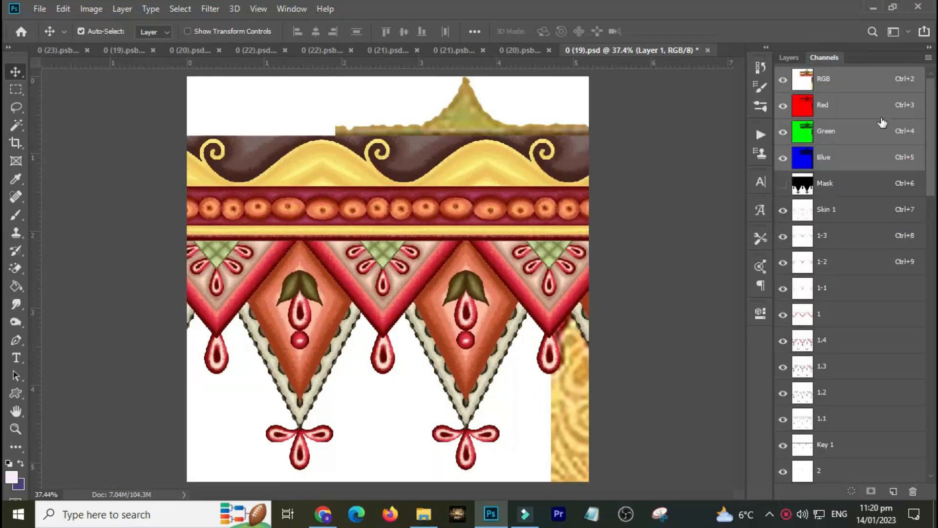
{"action": "left_click", "coordinate": [801, 58]}
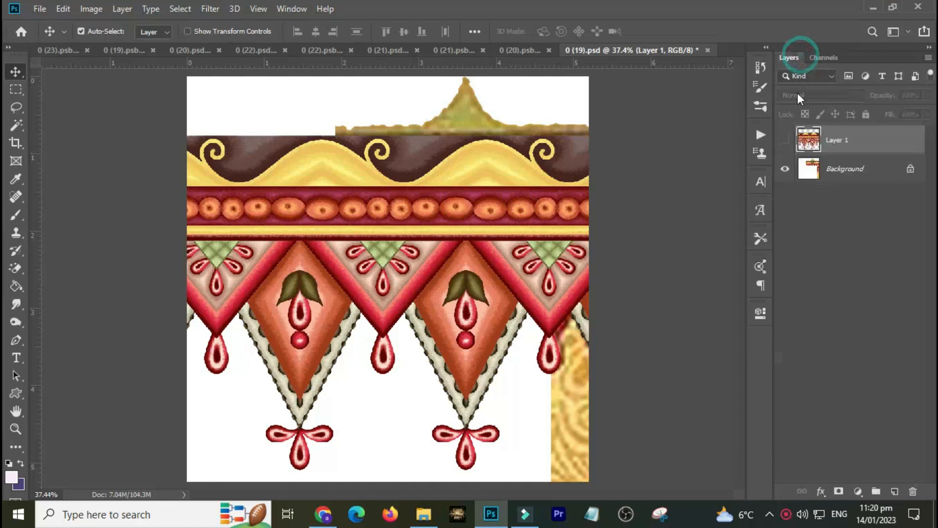
{"action": "left_click", "coordinate": [822, 57]}
{"action": "key", "text": "q"}
{"action": "key", "text": "q"}
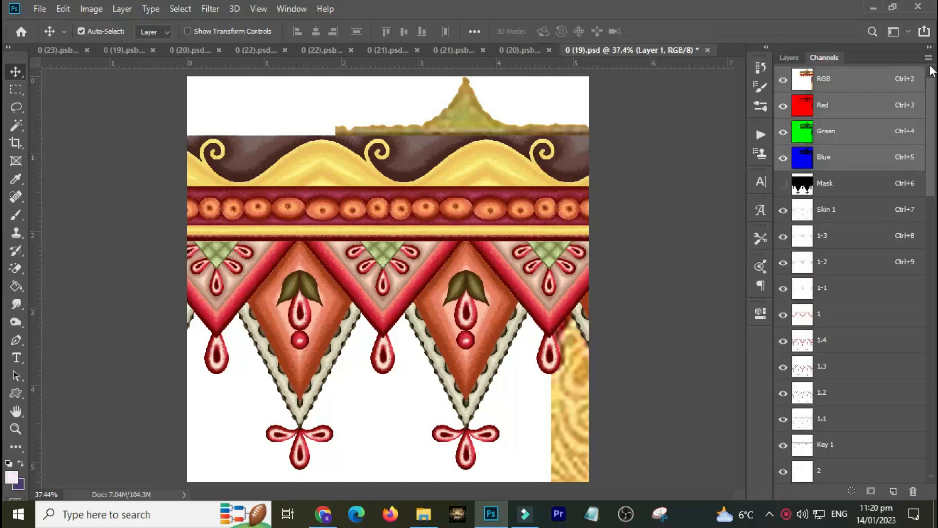
{"action": "left_click", "coordinate": [927, 57]}
{"action": "left_click", "coordinate": [928, 58]}
{"action": "key", "text": "q"}
{"action": "key", "text": "q"}
{"action": "left_click_drag", "start_coordinate": [872, 162], "coordinate": [912, 491]}
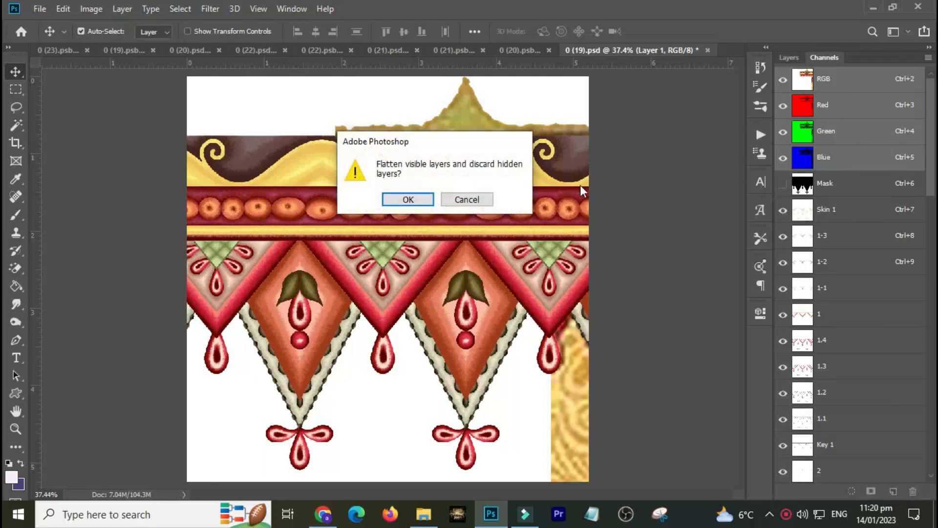
{"action": "left_click", "coordinate": [394, 200]}
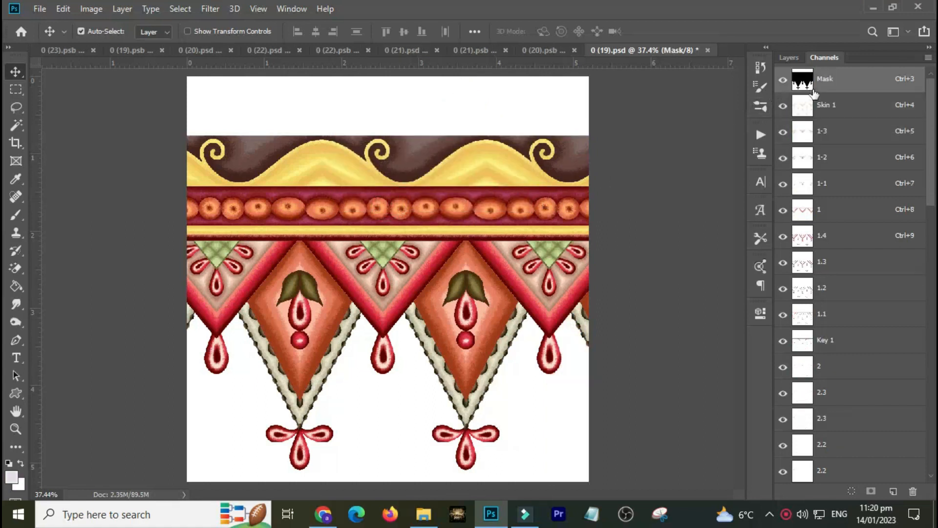
Add a new blank channel and move it to the start of the channel list, above Mask
{"action": "left_click", "coordinate": [925, 58]}
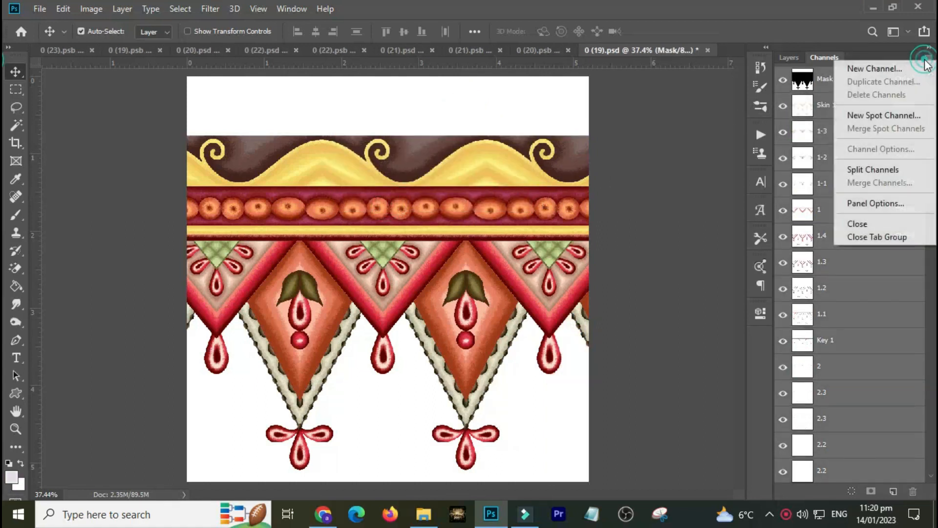
{"action": "left_click", "coordinate": [926, 61]}
{"action": "left_click", "coordinate": [927, 61]}
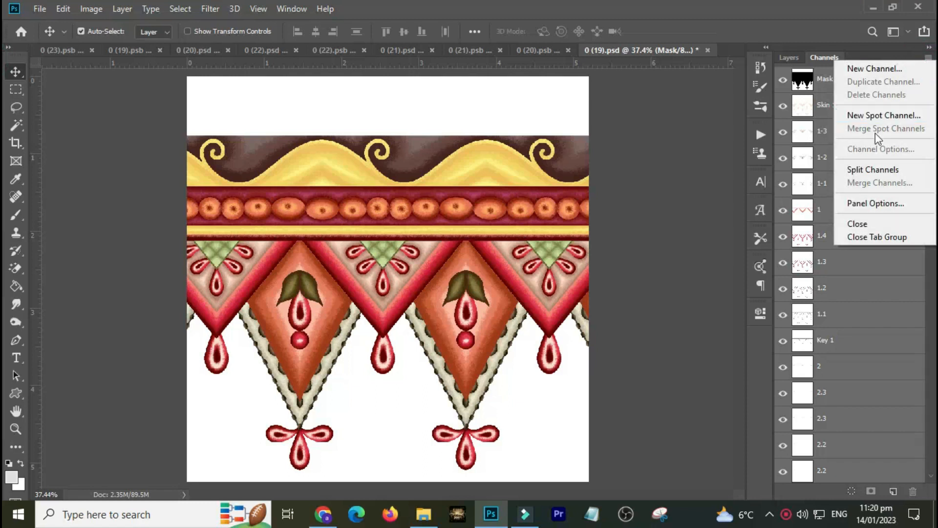
{"action": "left_click", "coordinate": [928, 58]}
{"action": "left_click", "coordinate": [894, 491], "text": "ctrl"}
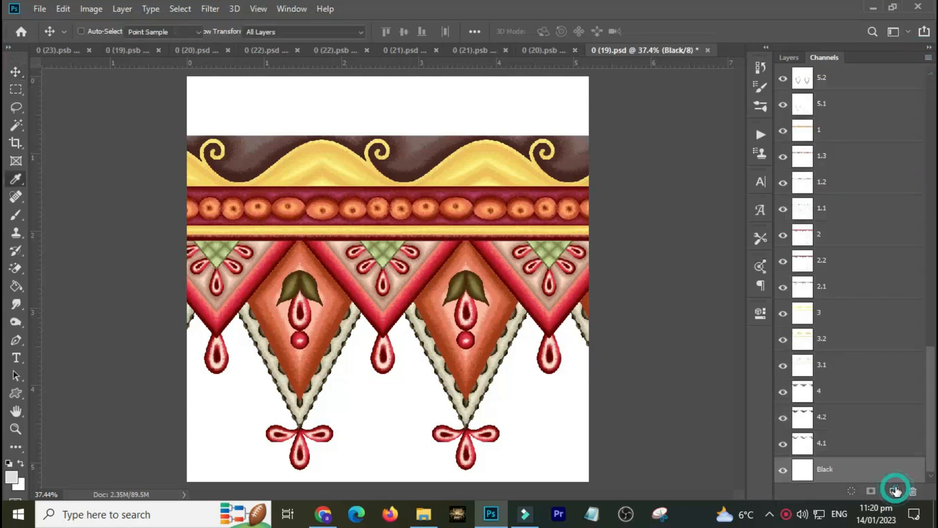
{"action": "left_click", "coordinate": [875, 162]}
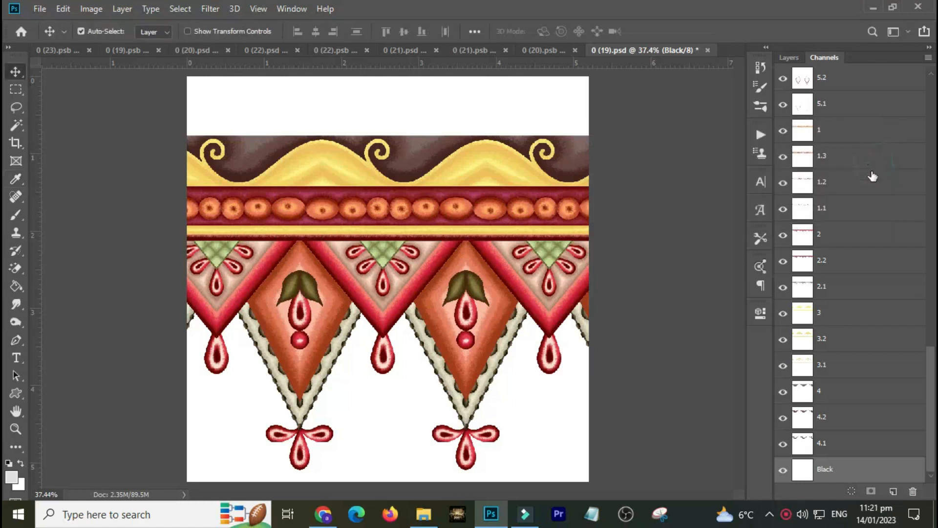
{"action": "left_click_drag", "start_coordinate": [847, 460], "coordinate": [841, 79]}
Convert the image mode to Grayscale and then to RGB Color
{"action": "left_click", "coordinate": [91, 9]}
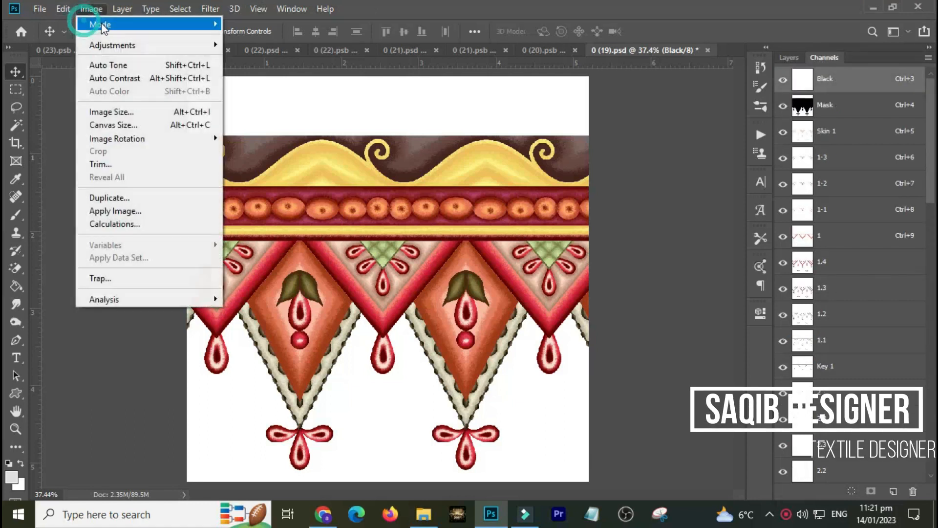
{"action": "mouse_move", "coordinate": [103, 25]}
{"action": "left_click", "coordinate": [237, 38]}
{"action": "left_click", "coordinate": [91, 9]}
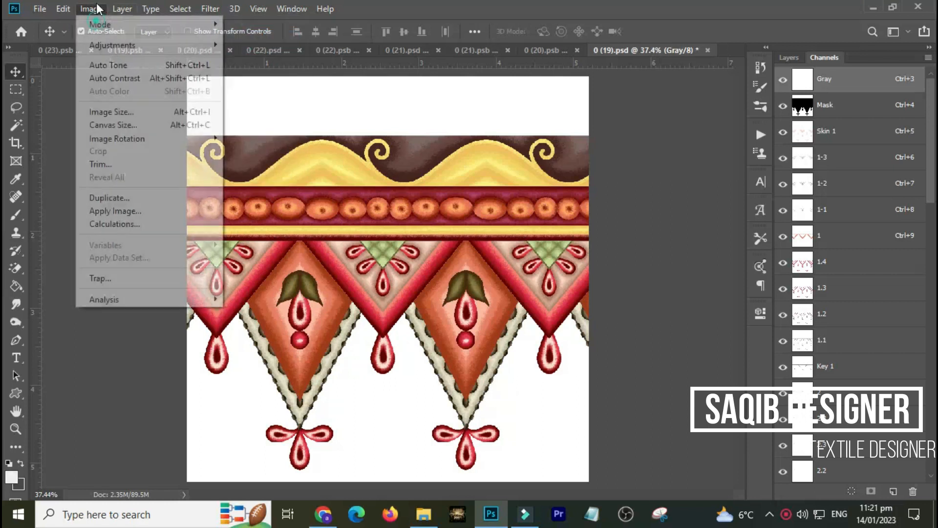
{"action": "left_click", "coordinate": [251, 75]}
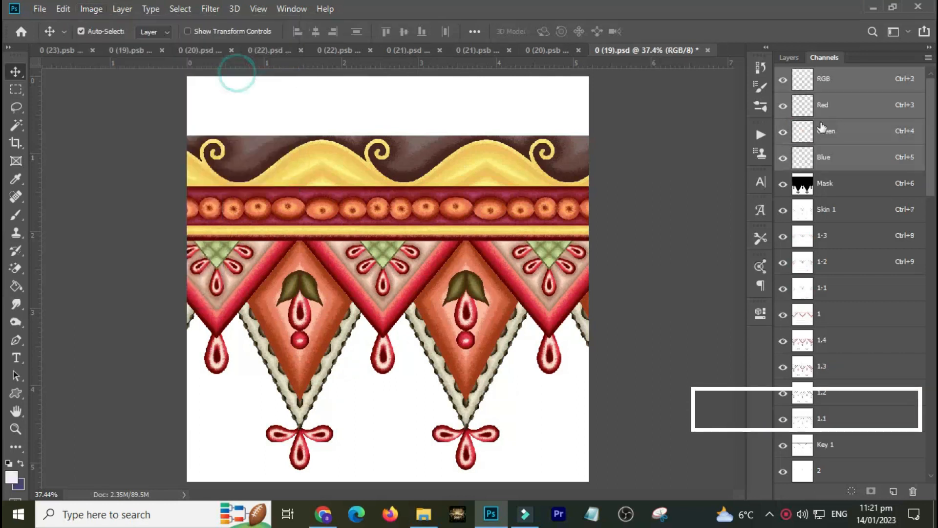
Merge all the spot channels of the border artwork into the RGB image
{"action": "left_click", "coordinate": [928, 58]}
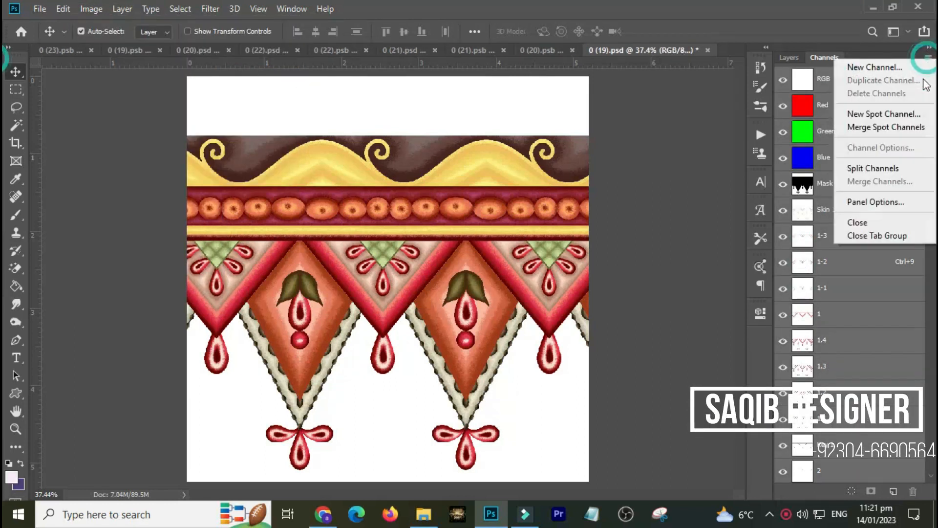
{"action": "left_click", "coordinate": [884, 126]}
{"action": "left_click_drag", "start_coordinate": [478, 183], "coordinate": [605, 24]}
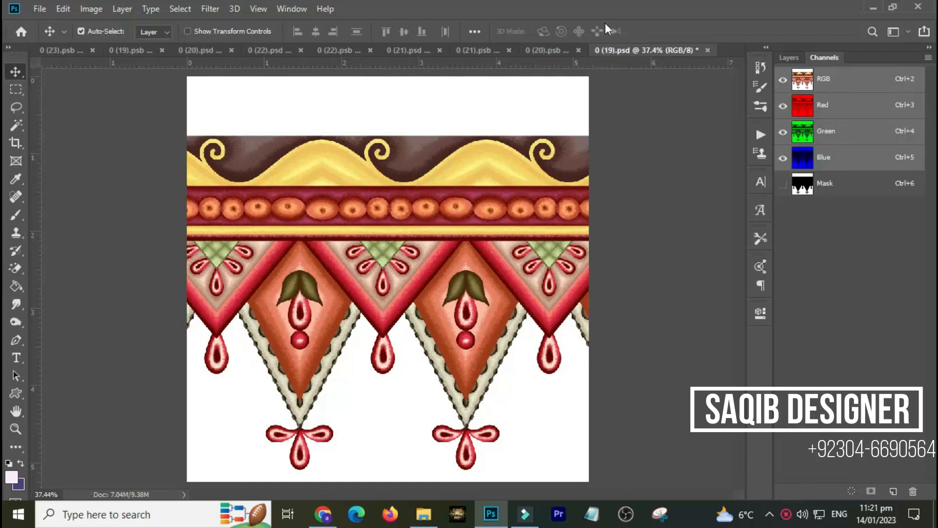
Duplicate the merged border onto its own layer and place the copy about 1.07 in below the canvas's upper edge
{"action": "key", "text": "ctrl+j"}
{"action": "left_click_drag", "start_coordinate": [496, 212], "coordinate": [637, 238]}
{"action": "left_click", "coordinate": [787, 58]}
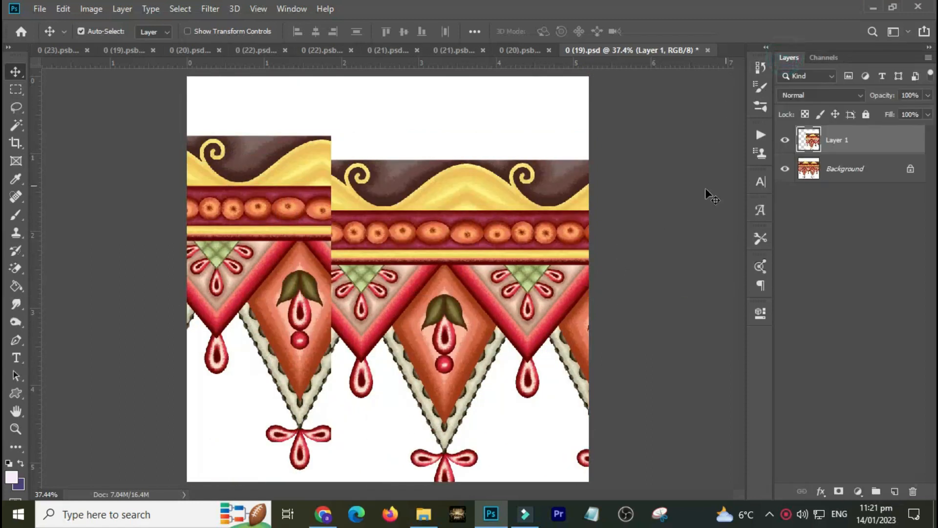
{"action": "left_click_drag", "start_coordinate": [506, 266], "coordinate": [384, 291]}
{"action": "key", "text": "ctrl"}
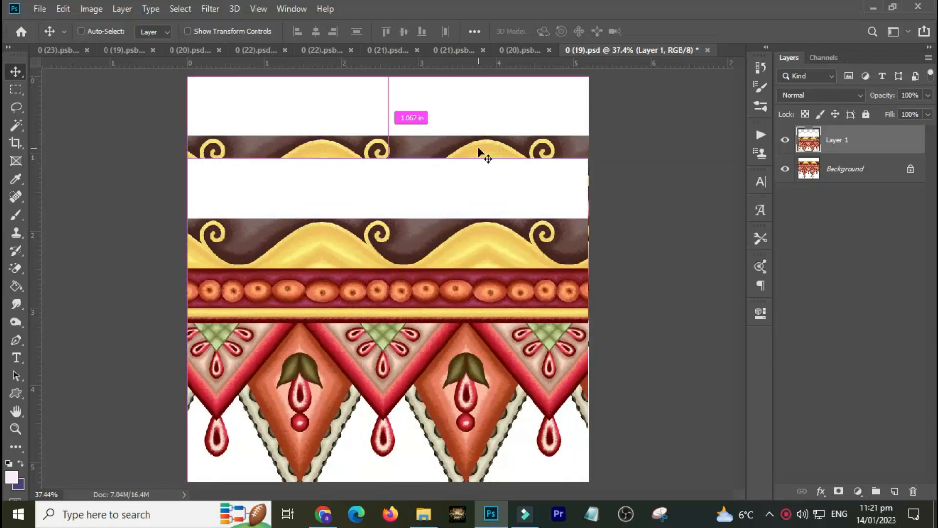
Close the border file 0 (19).psd without saving, and close the 0 (20).psb tower artwork after checking its detail and channels
{"action": "key", "text": "ctrl+w"}
{"action": "left_click", "coordinate": [464, 199]}
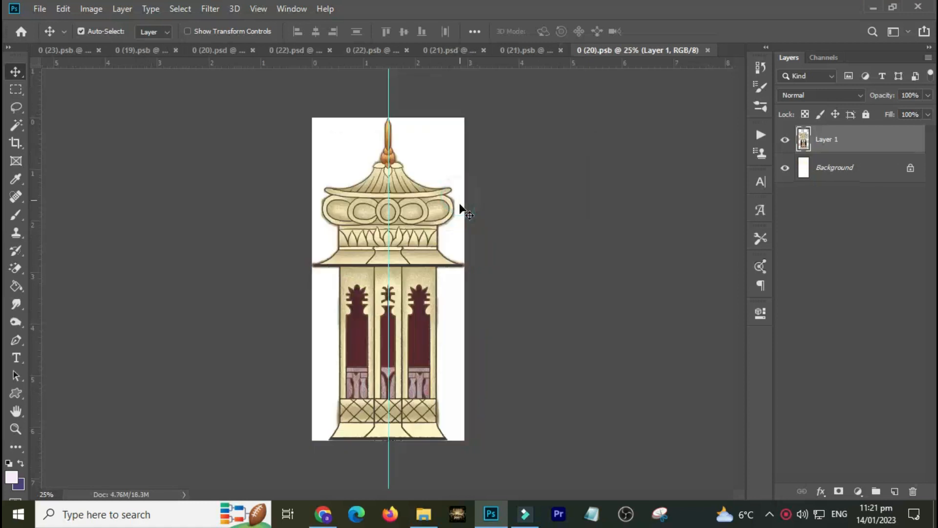
{"action": "scroll", "coordinate": [410, 252], "scroll_direction": "up", "scroll_amount": 5}
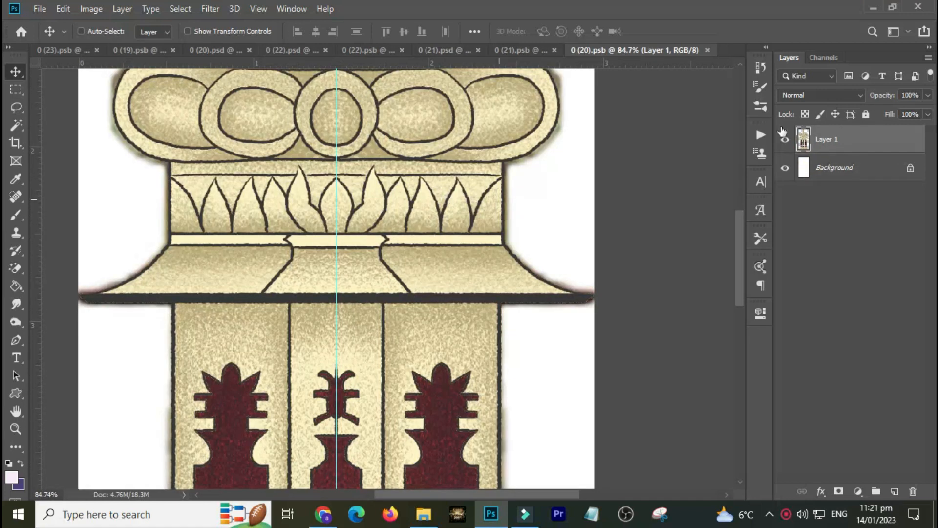
{"action": "left_click", "coordinate": [834, 58]}
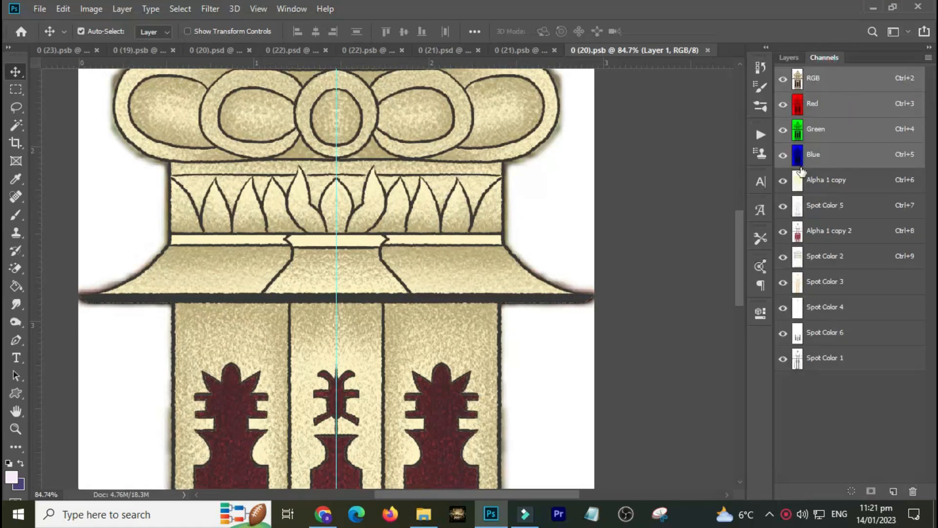
{"action": "left_click", "coordinate": [781, 56]}
{"action": "key", "text": "ctrl+w"}
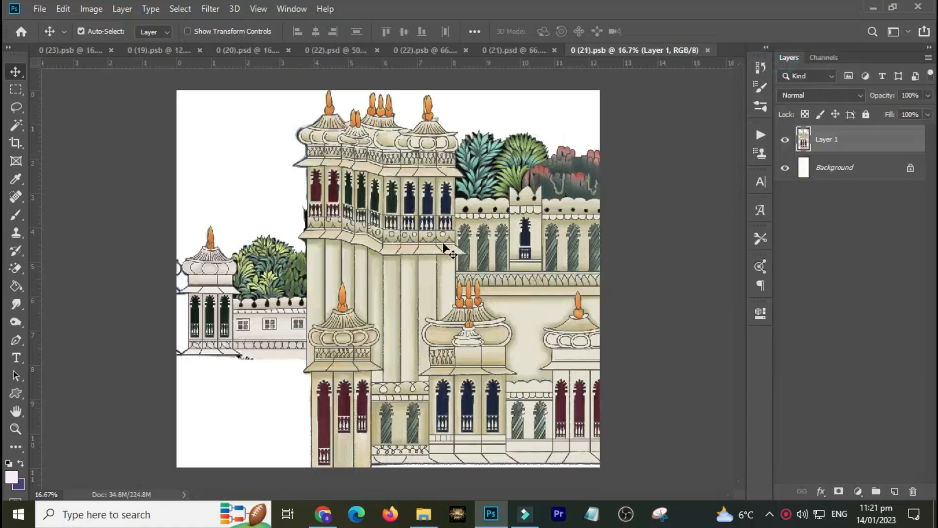
Inspect the palace artwork in 0 (21).psb with Layer 1 hidden, check its channels, and close it without saving
{"action": "left_click_drag", "start_coordinate": [317, 248], "coordinate": [528, 74]}
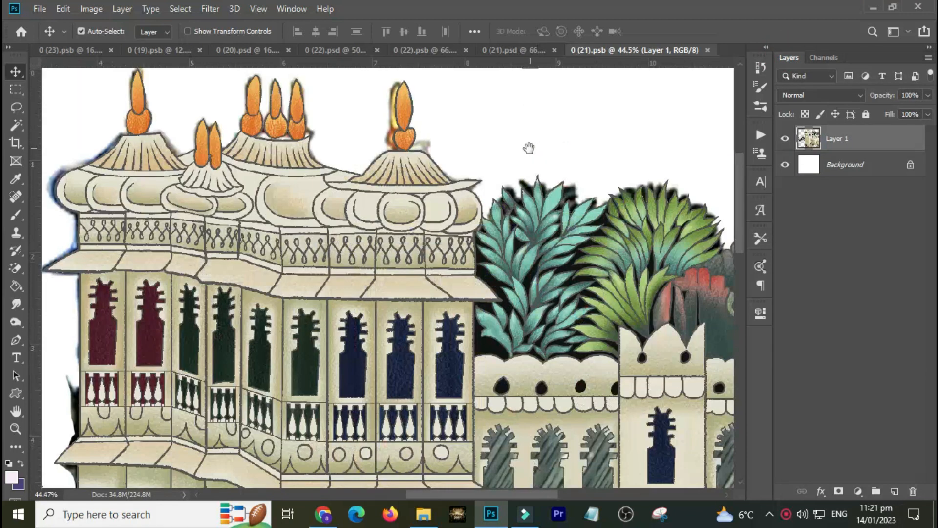
{"action": "left_click_drag", "start_coordinate": [510, 154], "coordinate": [425, 142]}
{"action": "left_click", "coordinate": [785, 139]}
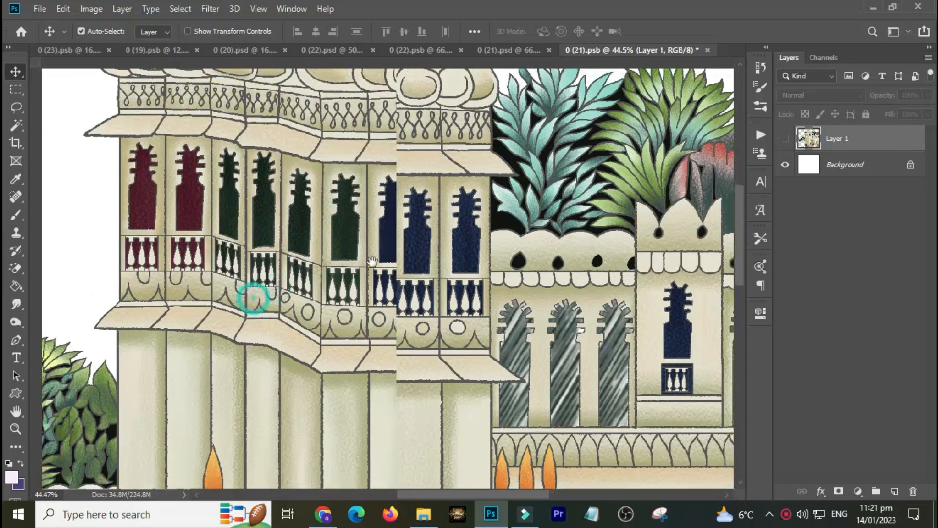
{"action": "left_click_drag", "start_coordinate": [262, 297], "coordinate": [374, 258]}
{"action": "left_click_drag", "start_coordinate": [273, 324], "coordinate": [257, 218]}
{"action": "left_click", "coordinate": [823, 57]}
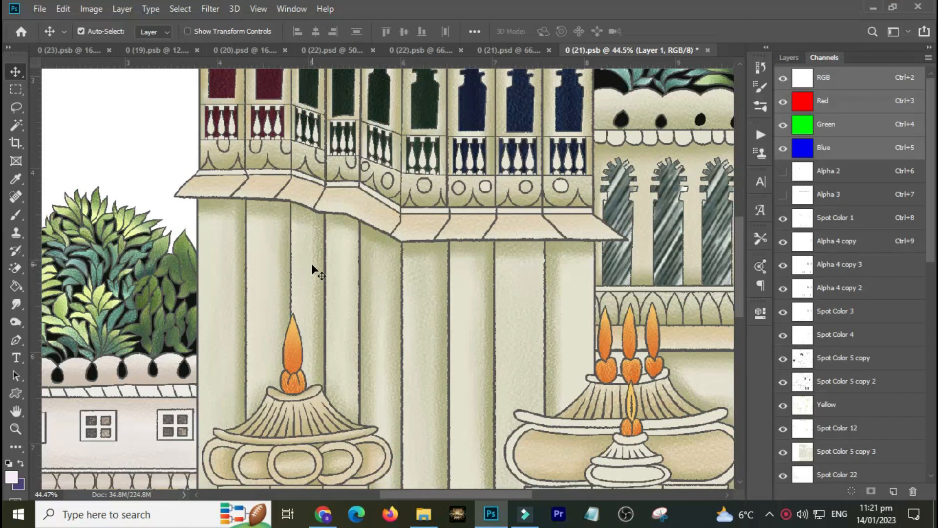
{"action": "key", "text": "ctrl+0"}
{"action": "key", "text": "ctrl+w"}
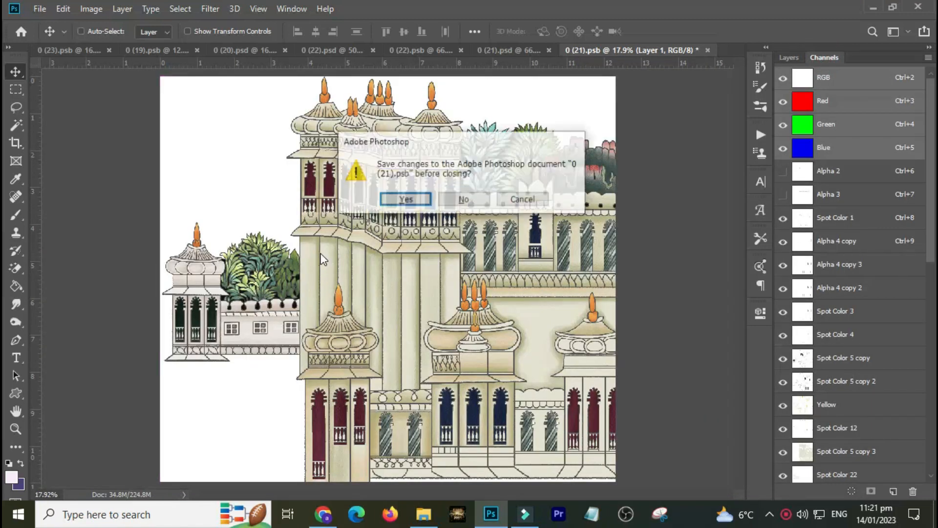
{"action": "left_click", "coordinate": [462, 200]}
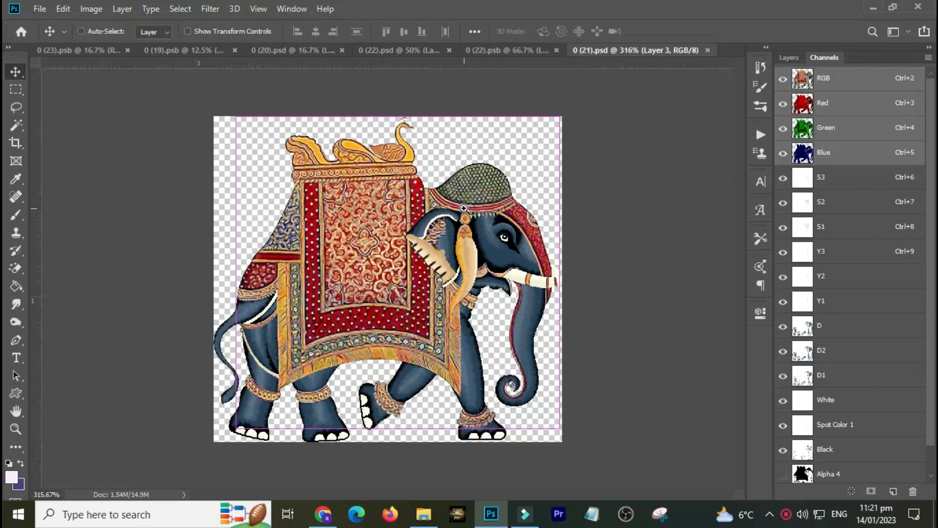
Examine the elephant artwork in 0 (21).psd and the ornamented pots in 0 (22).psb up close, closing each file
{"action": "scroll", "coordinate": [423, 248], "scroll_direction": "up", "scroll_amount": 5}
{"action": "scroll", "coordinate": [333, 213], "scroll_direction": "down", "scroll_amount": 5}
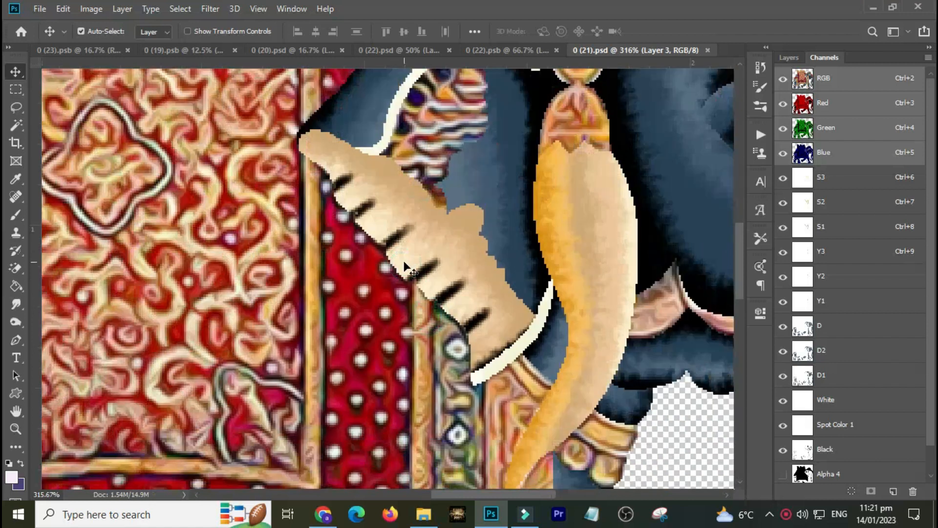
{"action": "key", "text": "ctrl+w"}
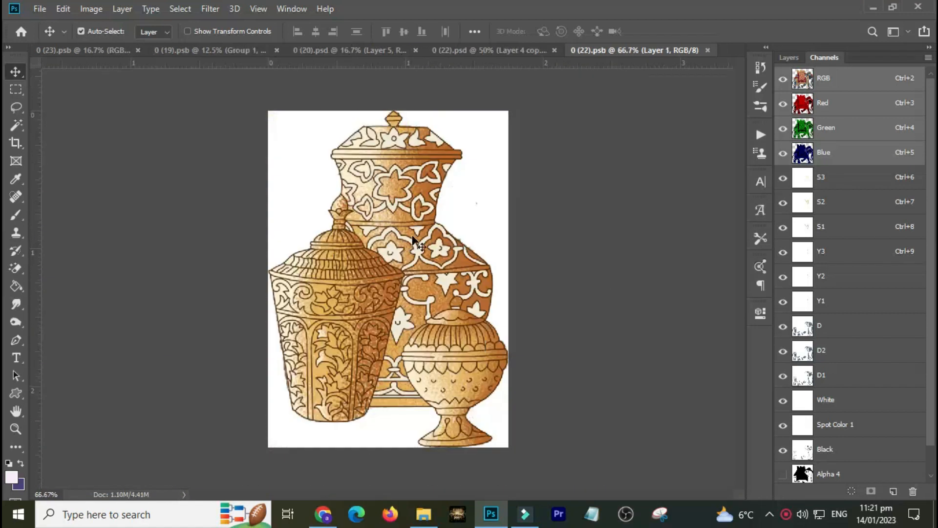
{"action": "scroll", "coordinate": [443, 255], "scroll_direction": "up", "scroll_amount": 5}
{"action": "key", "text": "ctrl+w"}
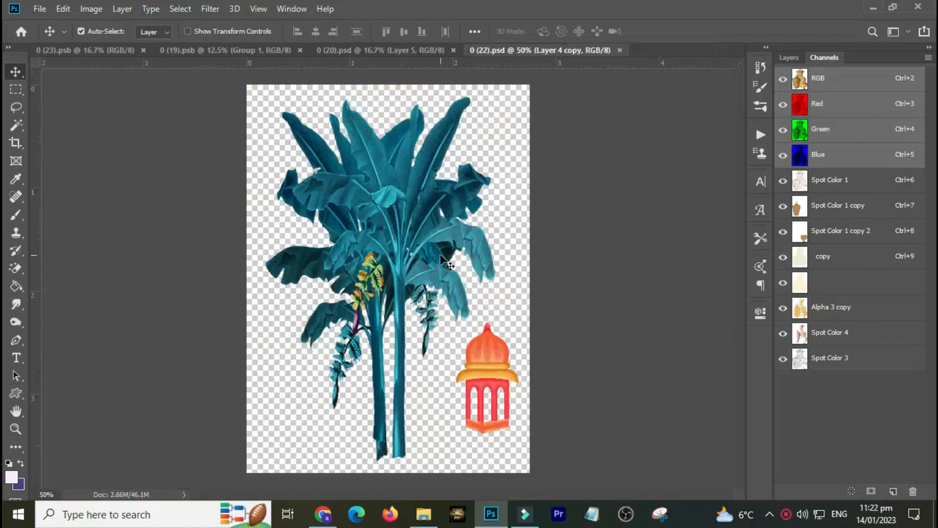
Examine the banana tree in 0 (22).psd and the geometric pendant motif in 0 (20).psd up close, closing each file
{"action": "scroll", "coordinate": [393, 300], "scroll_direction": "up", "scroll_amount": 4}
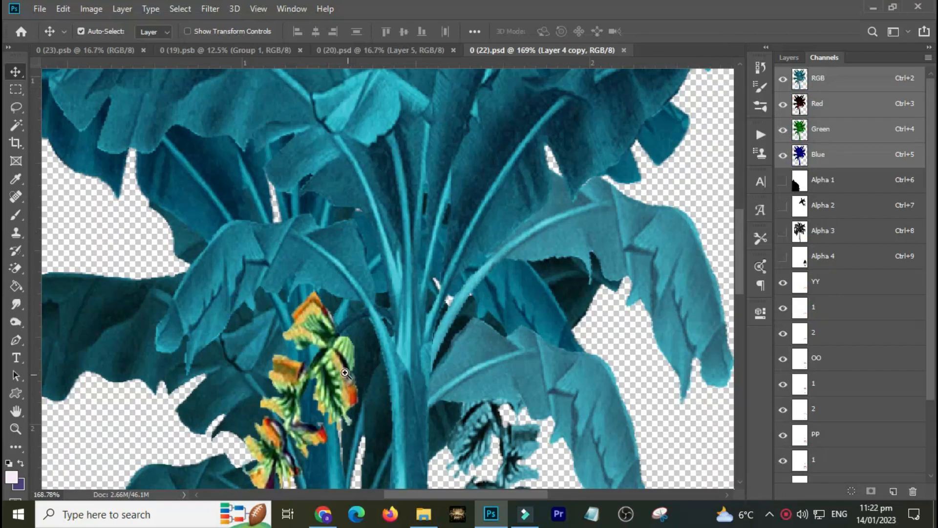
{"action": "key", "text": "ctrl+w"}
{"action": "scroll", "coordinate": [412, 312], "scroll_direction": "up", "scroll_amount": 4}
{"action": "left_click_drag", "start_coordinate": [411, 311], "coordinate": [359, 198]}
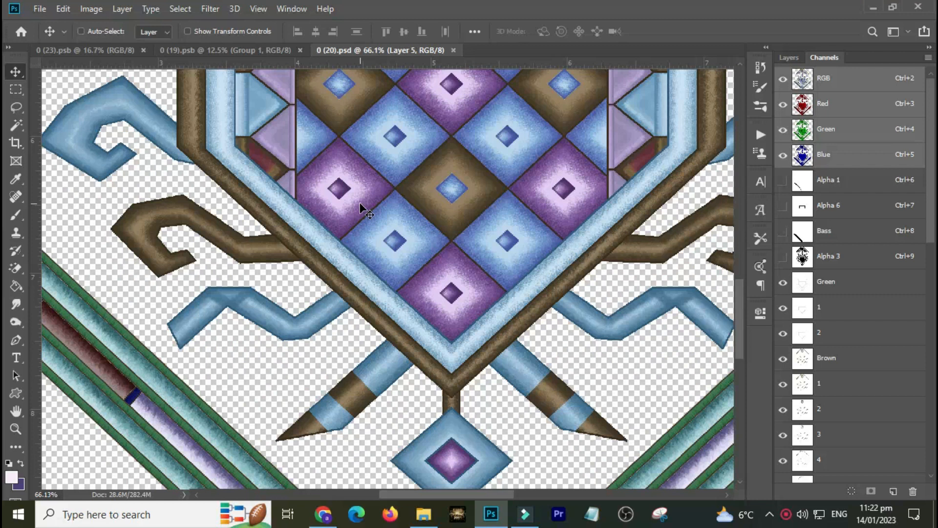
{"action": "scroll", "coordinate": [388, 269], "scroll_direction": "down", "scroll_amount": 1}
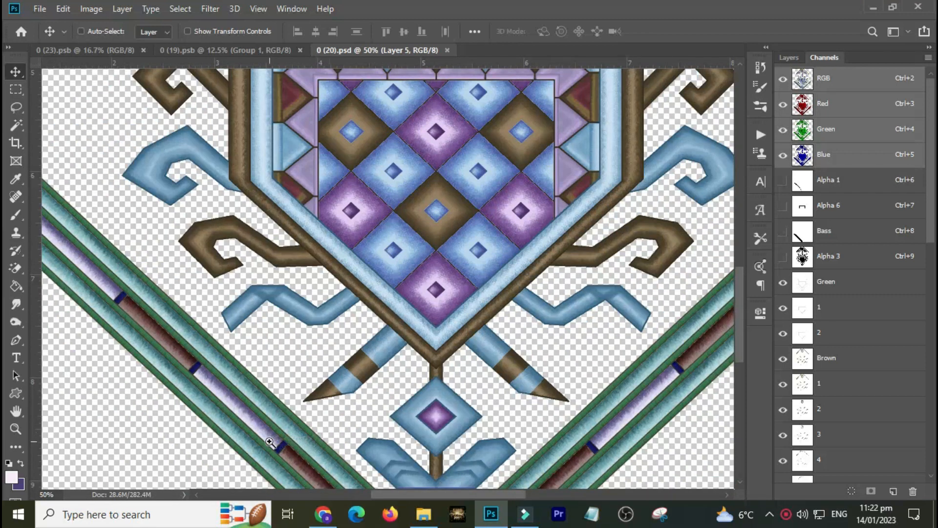
{"action": "key", "text": "ctrl+0"}
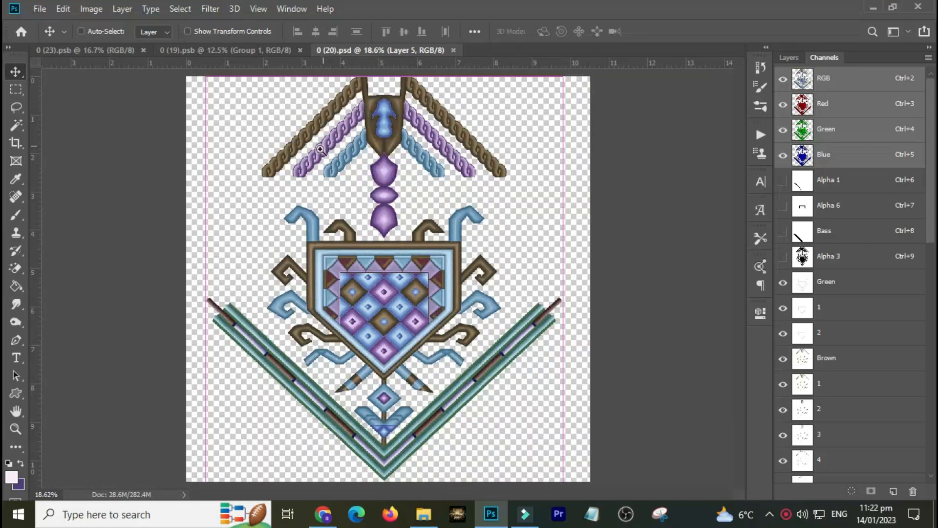
{"action": "left_click", "coordinate": [448, 91]}
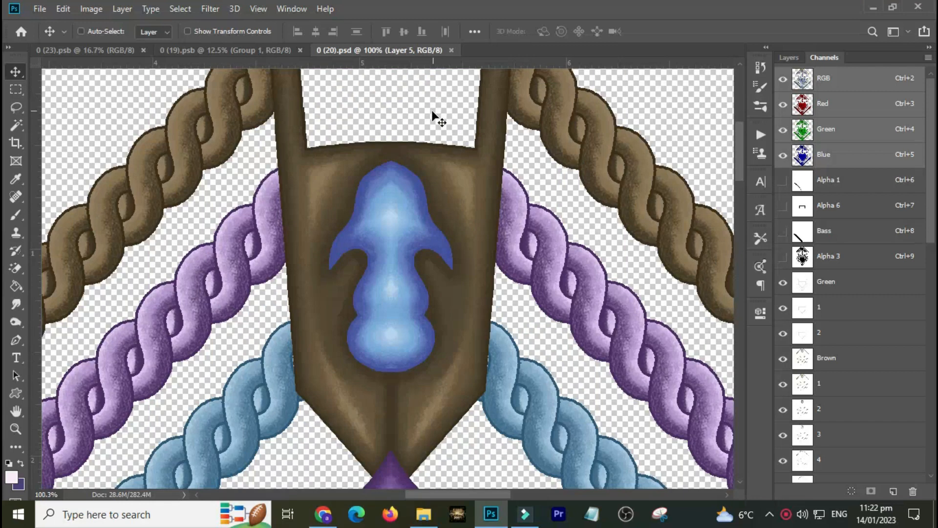
{"action": "key", "text": "ctrl+w"}
Examine the floral arches in 0 (19).psb and the pavilion building in 0 (23).psb up close, closing both files
{"action": "left_click_drag", "start_coordinate": [321, 204], "coordinate": [460, 101]}
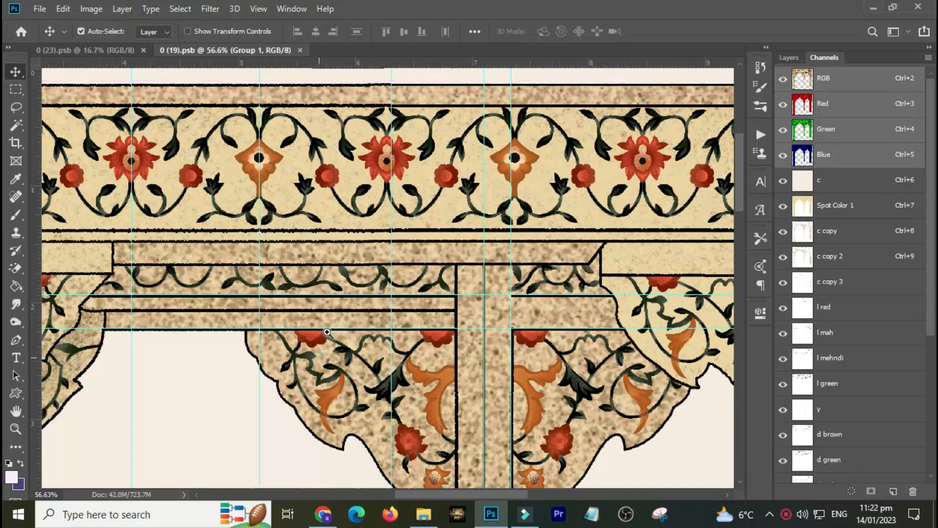
{"action": "left_click_drag", "start_coordinate": [327, 332], "coordinate": [412, 181]}
{"action": "key", "text": "ctrl+w"}
{"action": "left_click_drag", "start_coordinate": [344, 320], "coordinate": [419, 260]}
{"action": "key", "text": "ctrl+w"}
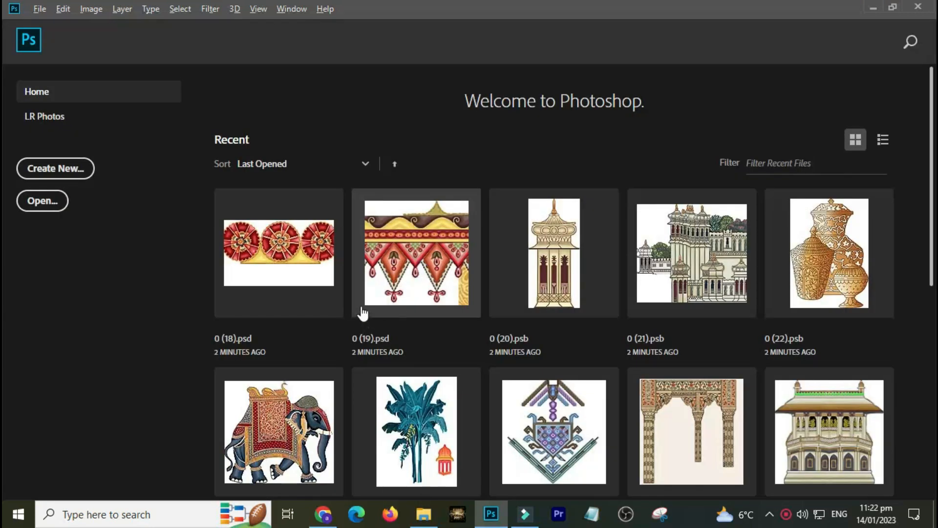
Switch to File Explorer and open the mughal art psd files from 0 (23).psd through 0 (28).psb in Photoshop
{"action": "key", "text": "alt+Tab"}
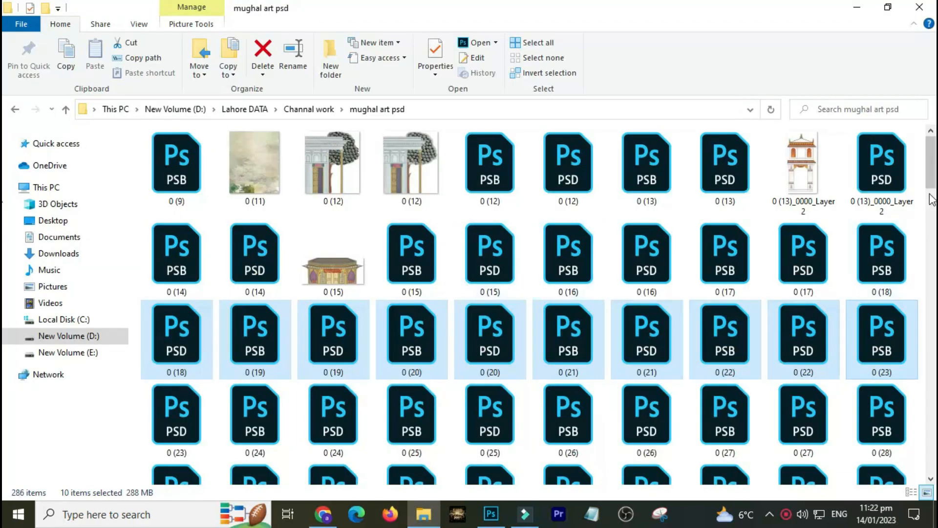
{"action": "scroll", "coordinate": [801, 171], "scroll_direction": "down", "scroll_amount": 4}
{"action": "scroll", "coordinate": [837, 199], "scroll_direction": "up", "scroll_amount": 2}
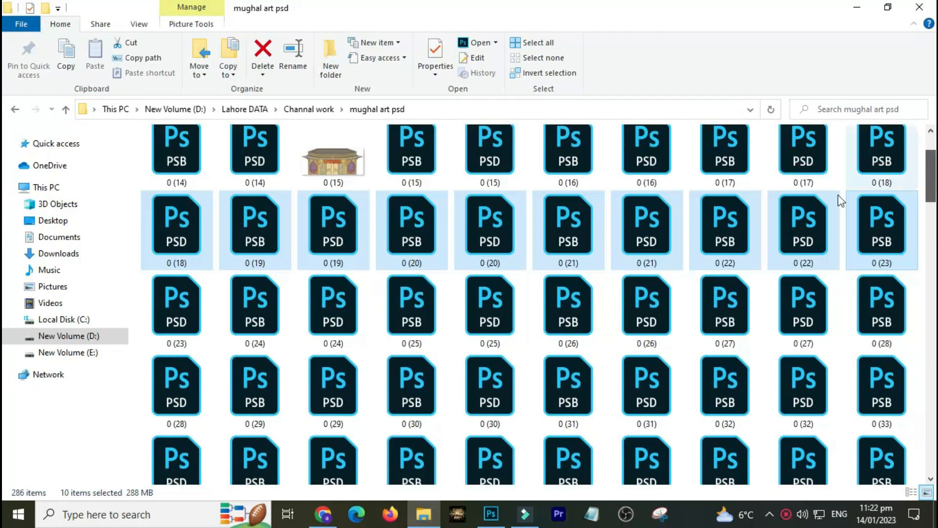
{"action": "left_click", "coordinate": [160, 301]}
{"action": "left_click", "coordinate": [882, 299], "text": "shift"}
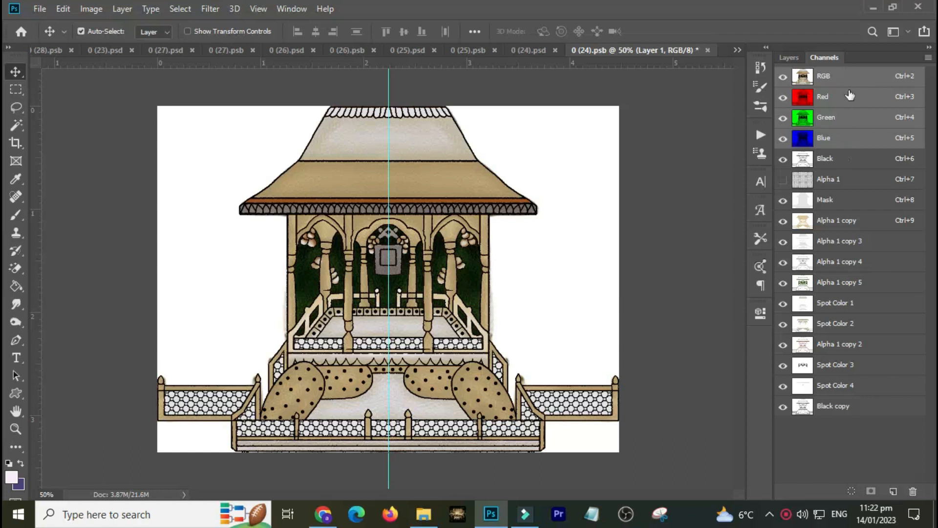
Hide Layer 1 of the 0 (24).psb pavilion and delete its RGB channels, flattening the visible layers and discarding the hidden one
{"action": "left_click", "coordinate": [789, 58]}
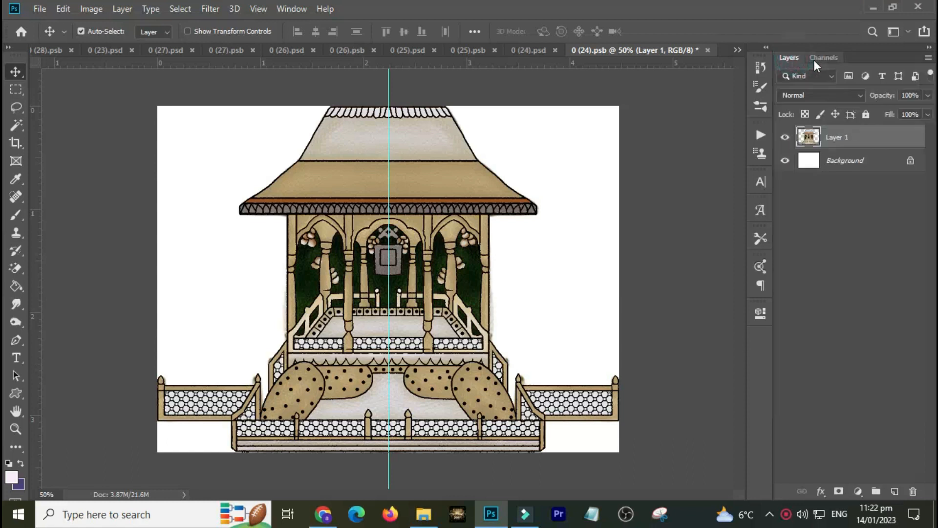
{"action": "left_click", "coordinate": [785, 137]}
{"action": "left_click", "coordinate": [810, 56]}
{"action": "left_click_drag", "start_coordinate": [803, 76], "coordinate": [901, 456]}
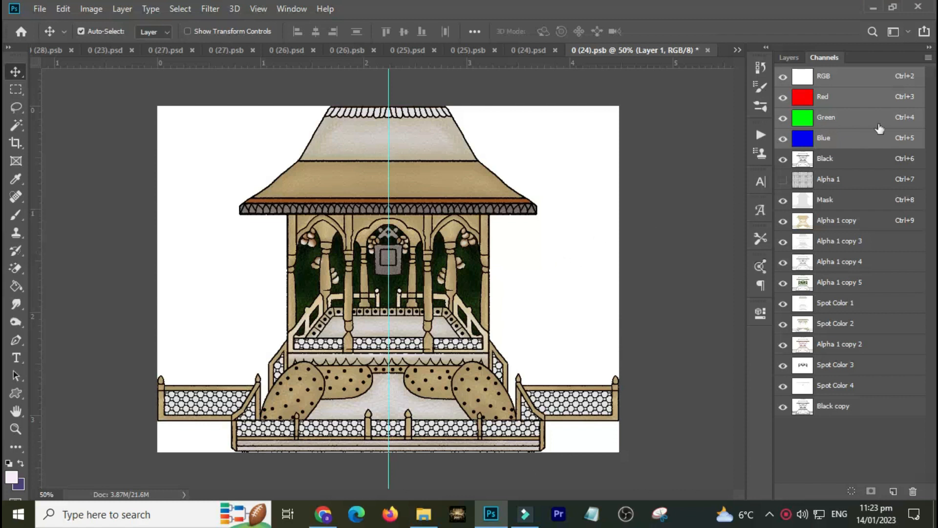
{"action": "left_click_drag", "start_coordinate": [856, 80], "coordinate": [913, 494]}
{"action": "left_click_drag", "start_coordinate": [867, 124], "coordinate": [913, 491]}
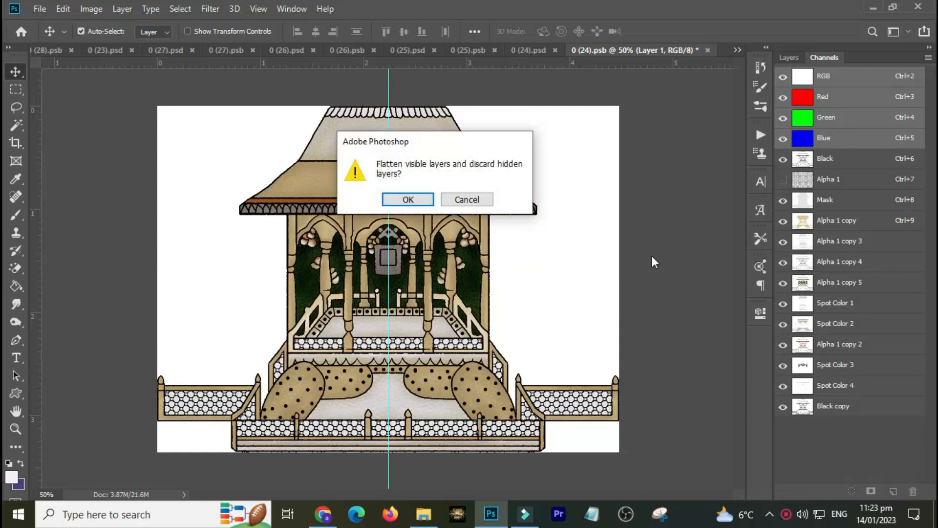
{"action": "left_click", "coordinate": [420, 199]}
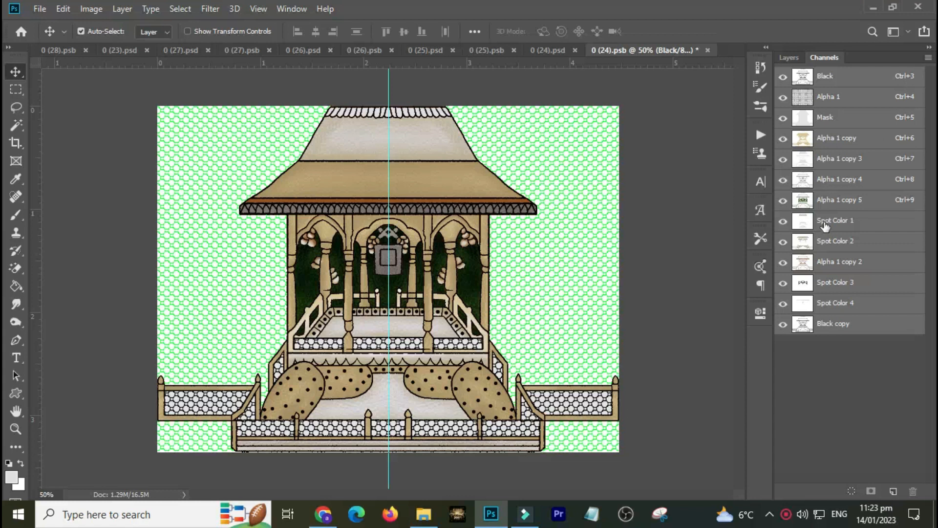
Hide the Alpha 1 channel that fills the pavilion's background with a green pattern
{"action": "left_click", "coordinate": [784, 98]}
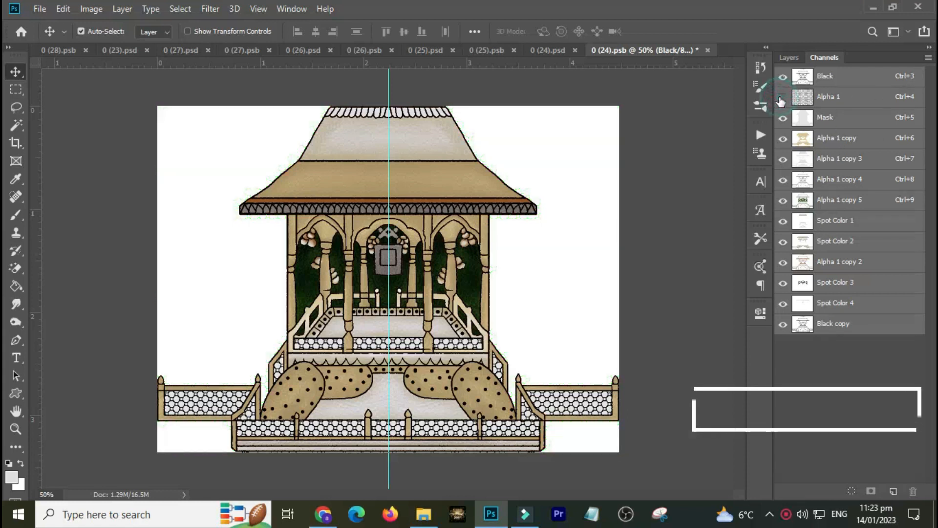
{"action": "left_click", "coordinate": [787, 99]}
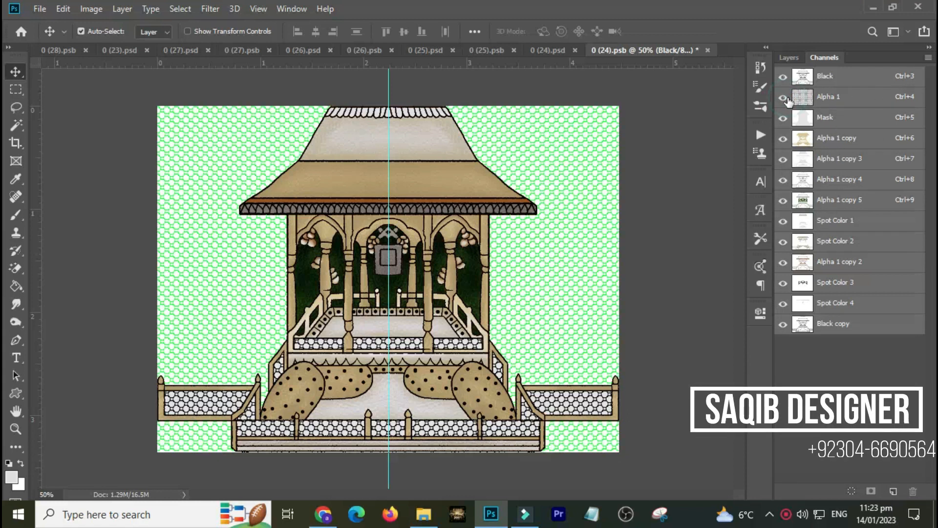
{"action": "left_click", "coordinate": [787, 99]}
{"action": "left_click", "coordinate": [928, 57]}
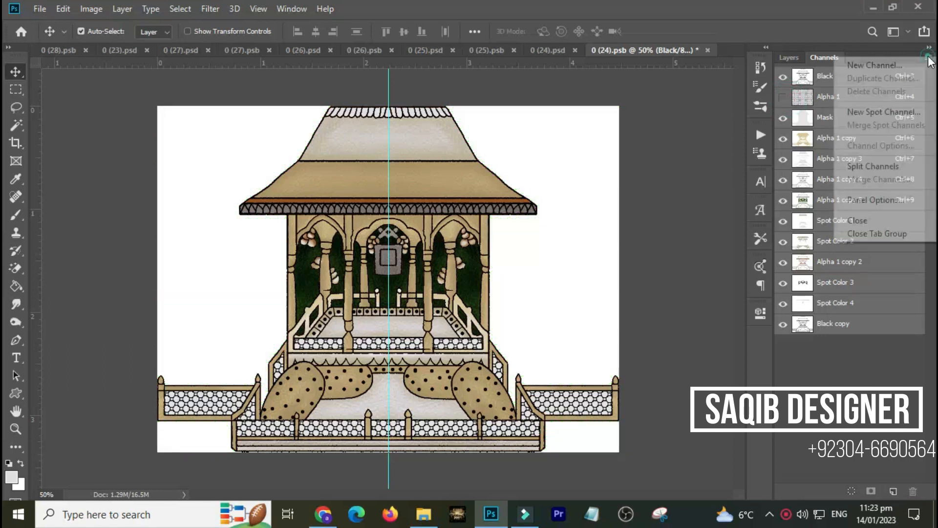
{"action": "left_click", "coordinate": [894, 93]}
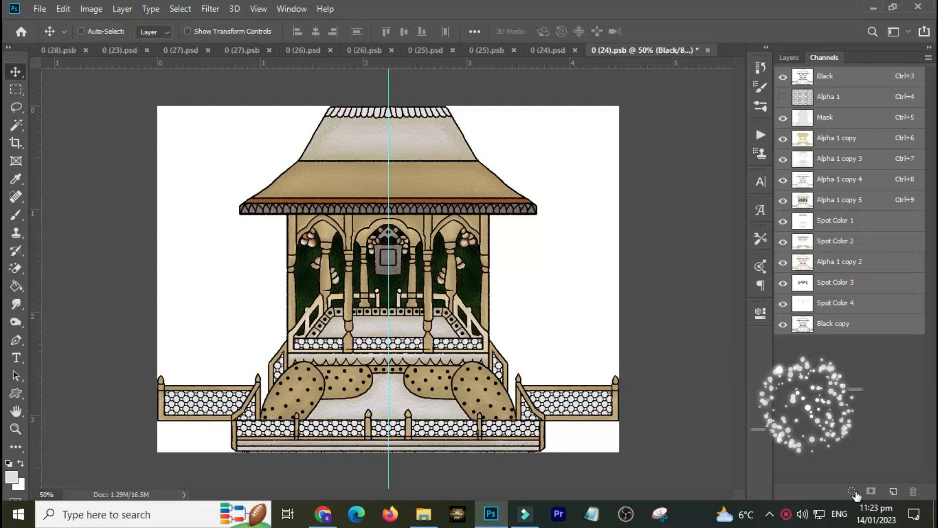
Add a spot channel named Black with white ink at 100% solidity and move it to the start of the channel list
{"action": "left_click", "coordinate": [892, 491], "text": "ctrl"}
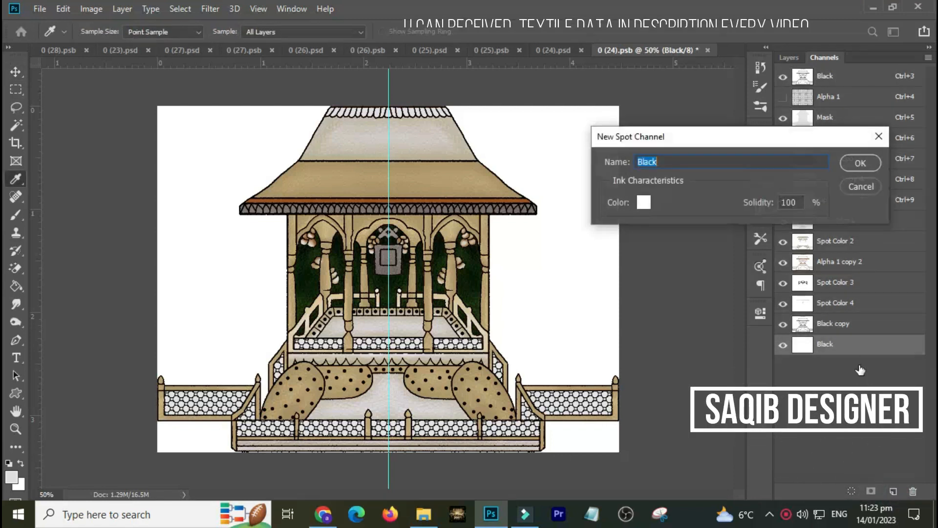
{"action": "left_click", "coordinate": [858, 154]}
{"action": "key", "text": "v"}
{"action": "left_click_drag", "start_coordinate": [860, 344], "coordinate": [849, 70]}
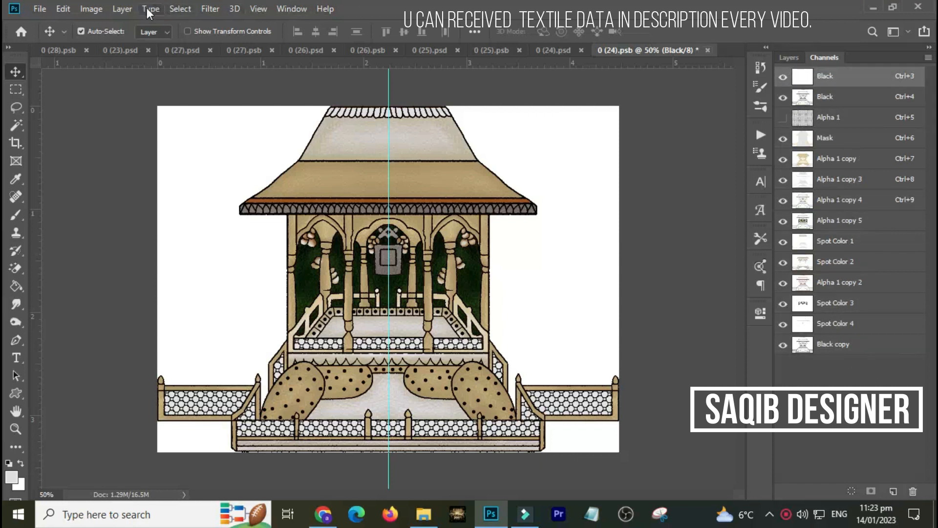
Convert the pavilion image from Multichannel to Grayscale and then to RGB Color
{"action": "left_click", "coordinate": [102, 10]}
{"action": "mouse_move", "coordinate": [107, 27]}
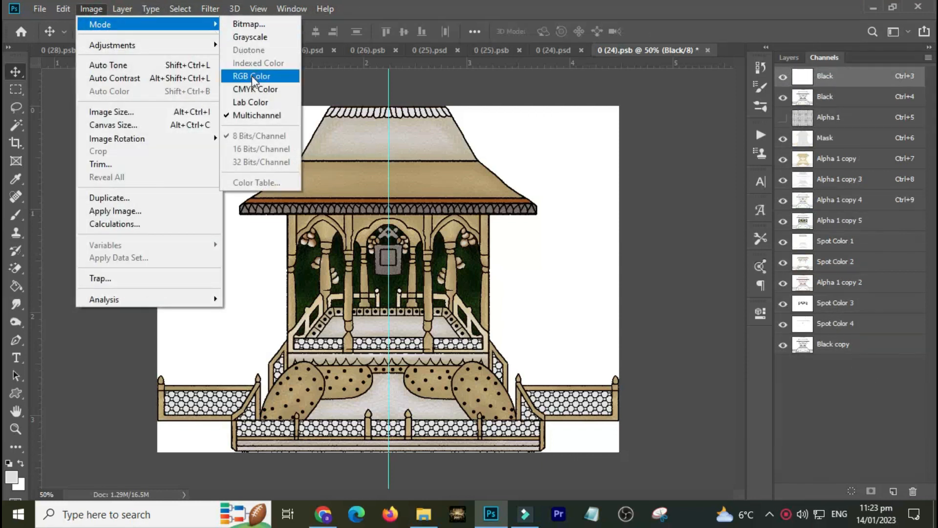
{"action": "left_click", "coordinate": [254, 38]}
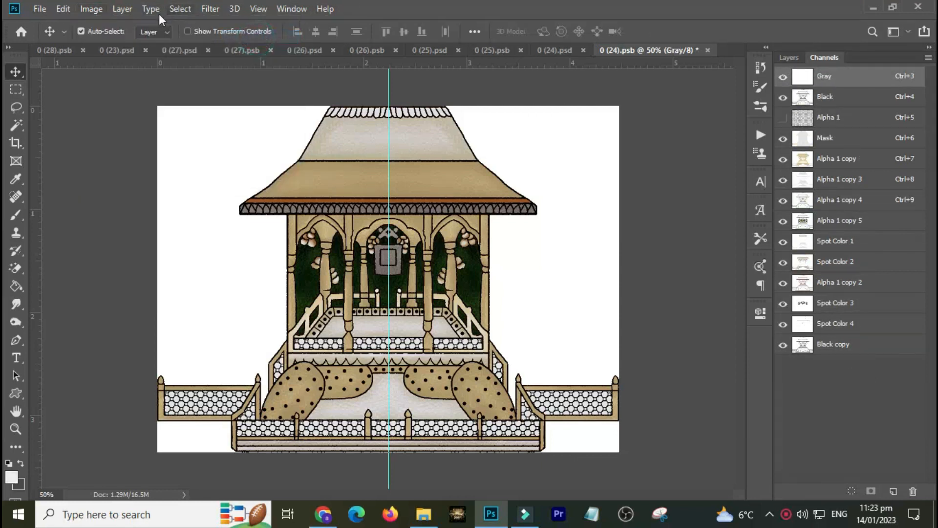
{"action": "left_click", "coordinate": [92, 9]}
{"action": "mouse_move", "coordinate": [97, 24]}
{"action": "left_click", "coordinate": [253, 76]}
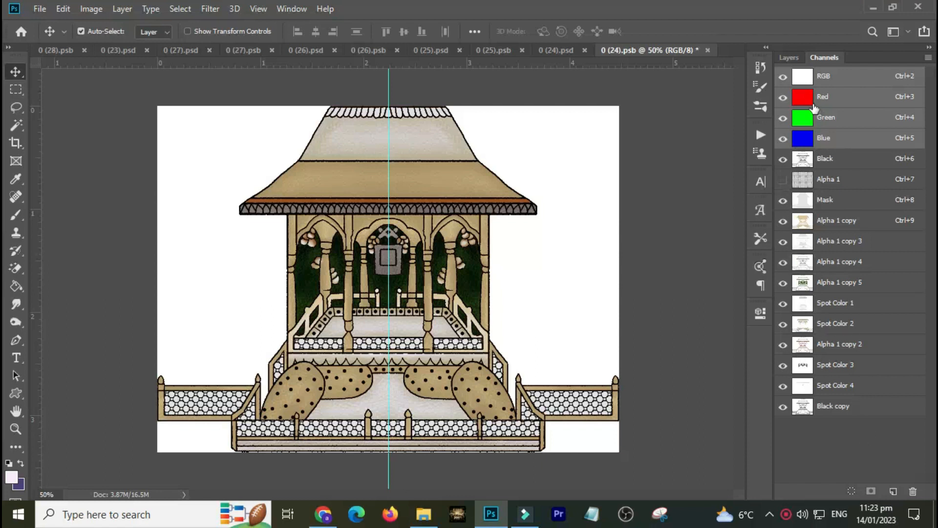
Merge the pavilion's visible spot channels into its RGB channels, leaving the hidden Alpha 1 channel out
{"action": "left_click", "coordinate": [787, 58]}
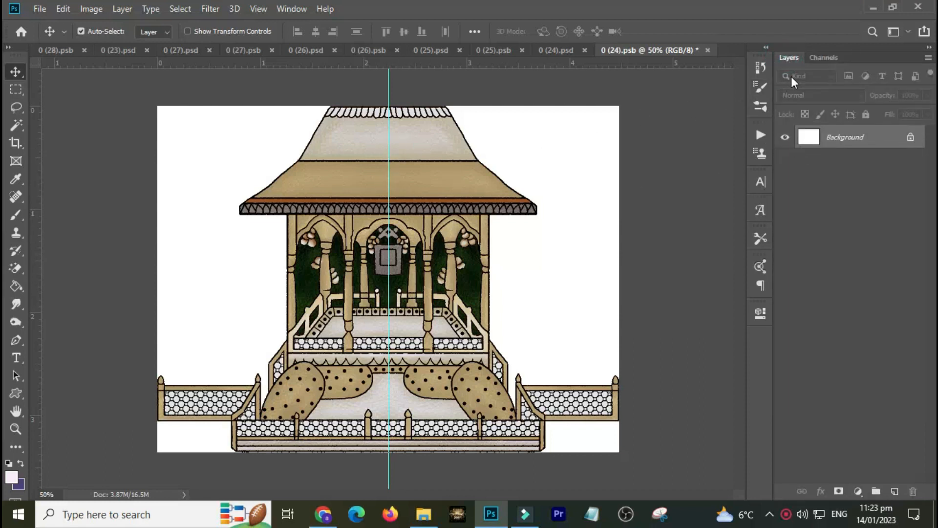
{"action": "left_click", "coordinate": [820, 59]}
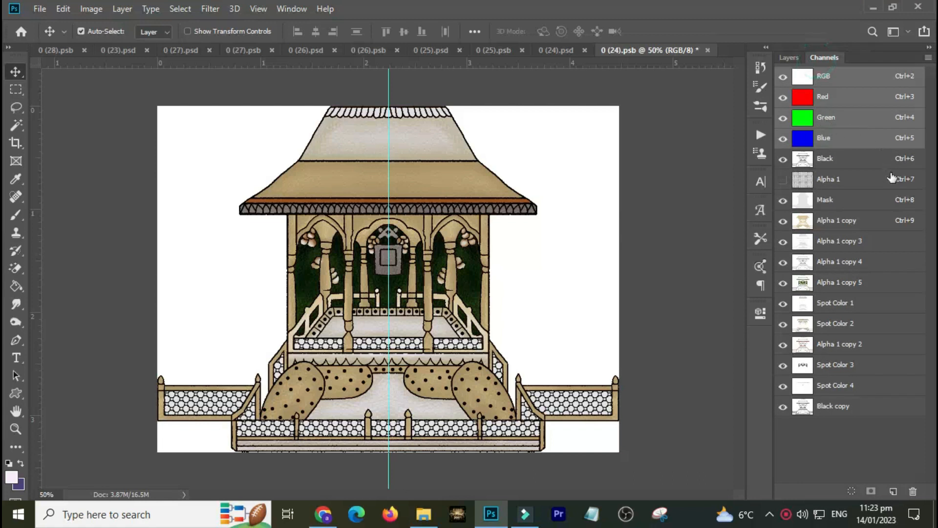
{"action": "key", "text": "q"}
{"action": "key", "text": "q"}
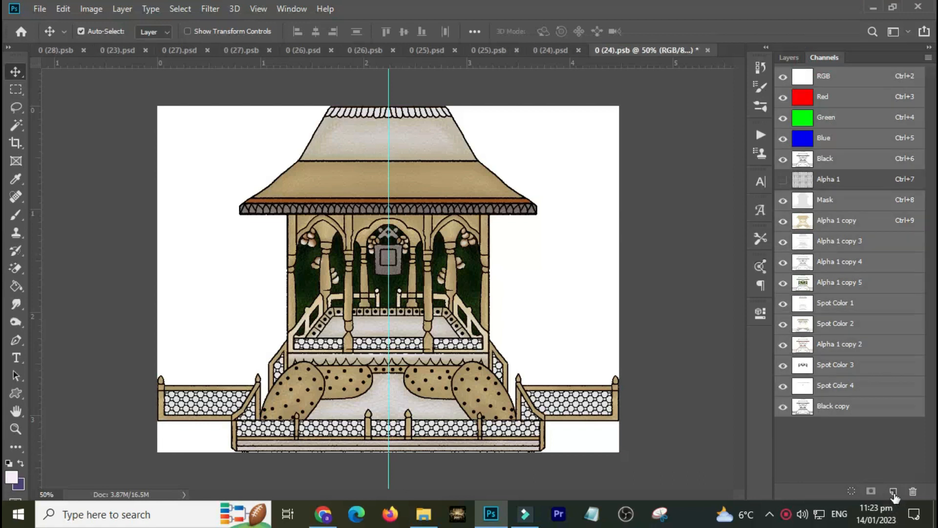
{"action": "left_click", "coordinate": [924, 57]}
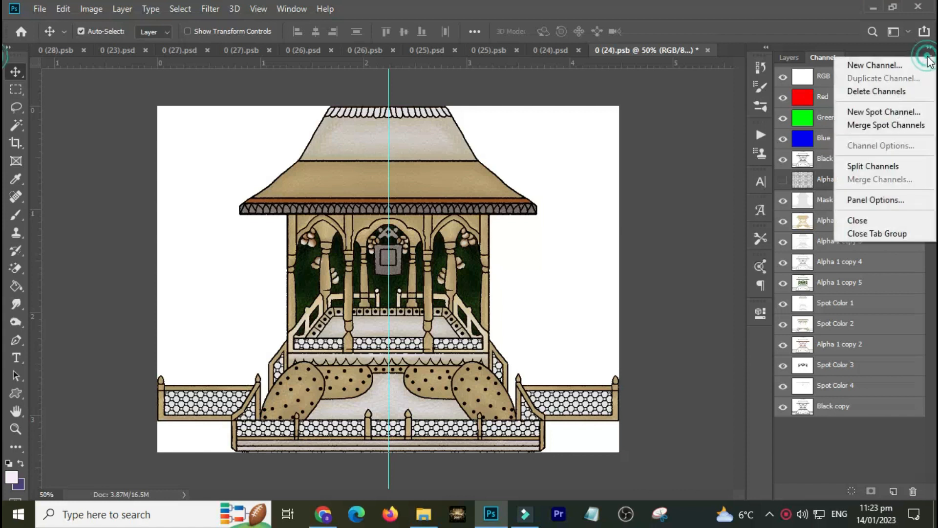
{"action": "left_click", "coordinate": [861, 126]}
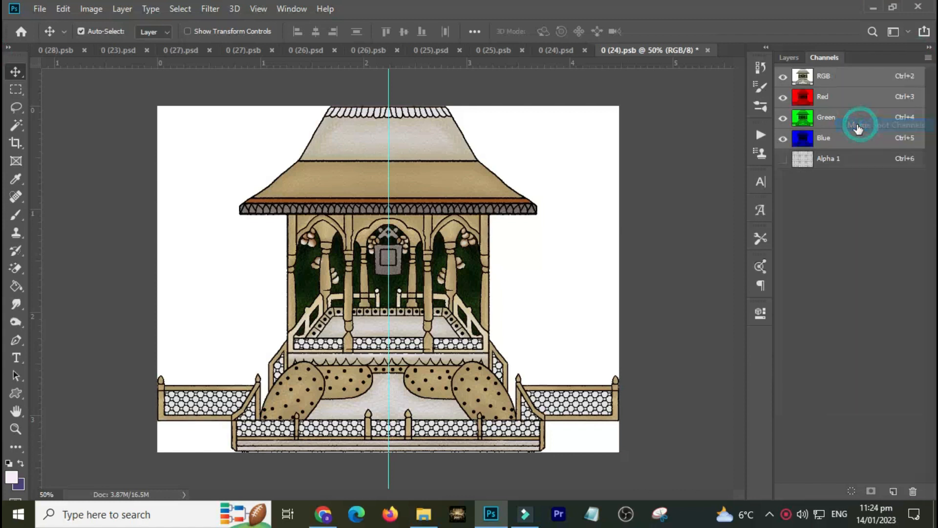
{"action": "left_click", "coordinate": [784, 57]}
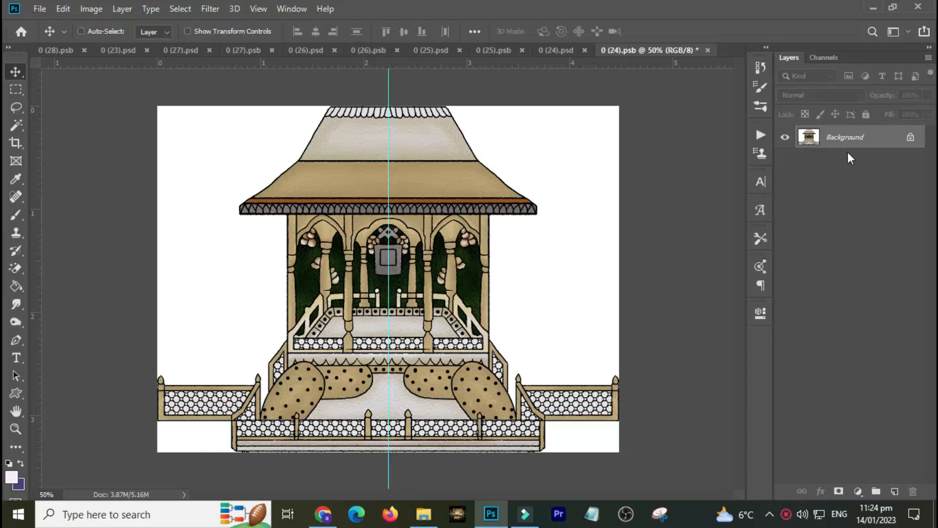
Duplicate the merged pavilion to a new layer, hide the Background, and delete the white areas on both sides with the Magic Wand
{"action": "key", "text": "ctrl+j"}
{"action": "left_click_drag", "start_coordinate": [499, 214], "coordinate": [481, 266]}
{"action": "key", "text": "w"}
{"action": "left_click", "coordinate": [540, 259]}
{"action": "left_click", "coordinate": [229, 320], "text": "shift"}
{"action": "key", "text": "Delete"}
{"action": "key", "text": "ctrl+d"}
{"action": "key", "text": "v"}
Inspect the edges of the pavilion cutout up close and close 0 (24).psb without saving
{"action": "left_click_drag", "start_coordinate": [324, 300], "coordinate": [370, 180]}
{"action": "left_click_drag", "start_coordinate": [223, 297], "coordinate": [446, 385]}
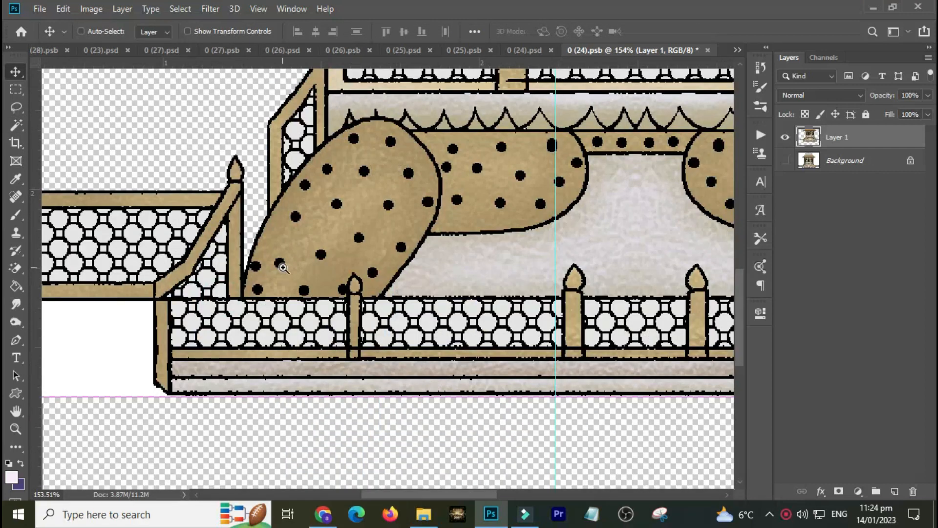
{"action": "left_click_drag", "start_coordinate": [283, 267], "coordinate": [443, 362]}
{"action": "key", "text": "ctrl+w"}
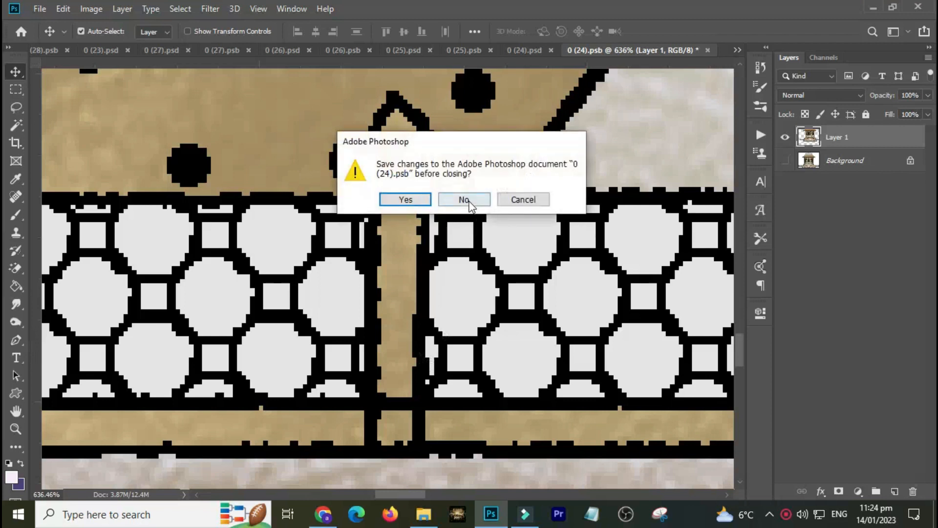
{"action": "left_click", "coordinate": [464, 199]}
Examine the floral artwork in 0 (24).psd with layer 2 shown and with it hidden
{"action": "left_click_drag", "start_coordinate": [461, 278], "coordinate": [398, 383]}
{"action": "left_click_drag", "start_coordinate": [402, 287], "coordinate": [454, 390]}
{"action": "left_click_drag", "start_coordinate": [361, 215], "coordinate": [355, 413]}
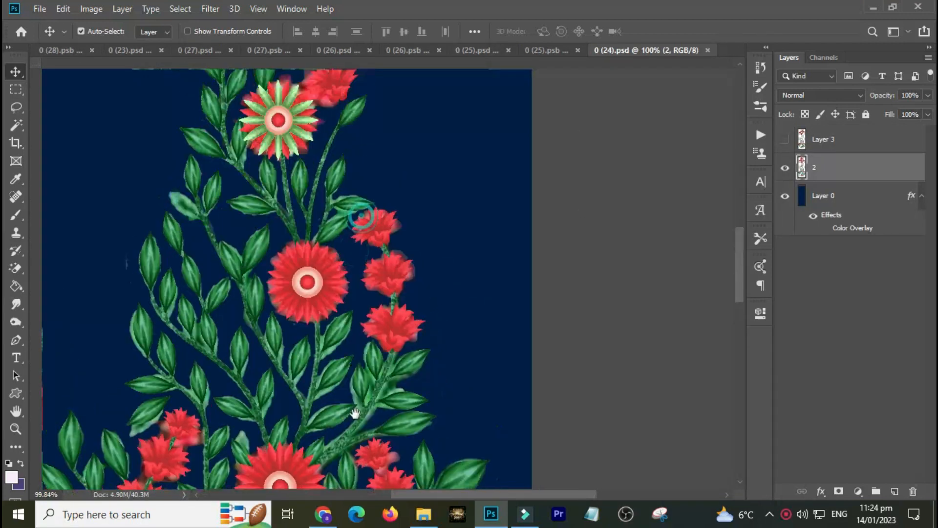
{"action": "left_click_drag", "start_coordinate": [327, 224], "coordinate": [367, 303]}
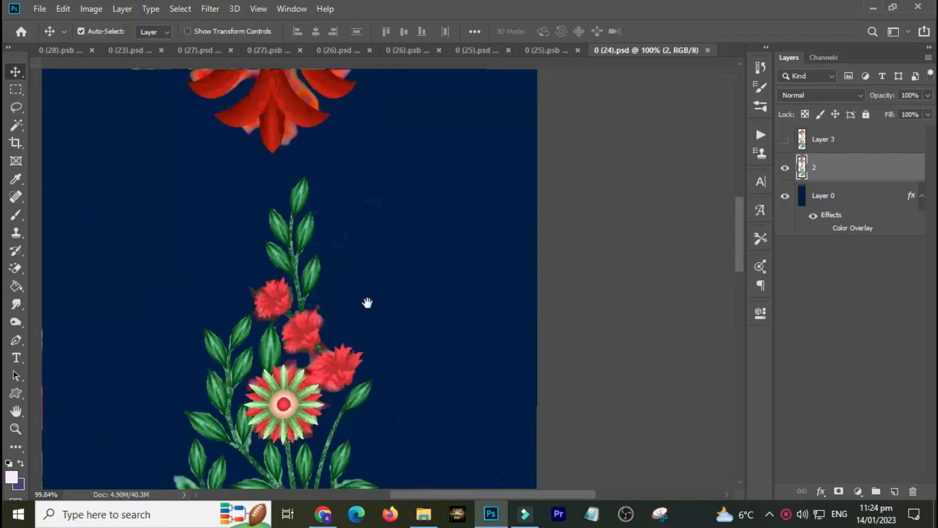
{"action": "left_click", "coordinate": [785, 170]}
{"action": "left_click_drag", "start_coordinate": [503, 255], "coordinate": [482, 119]}
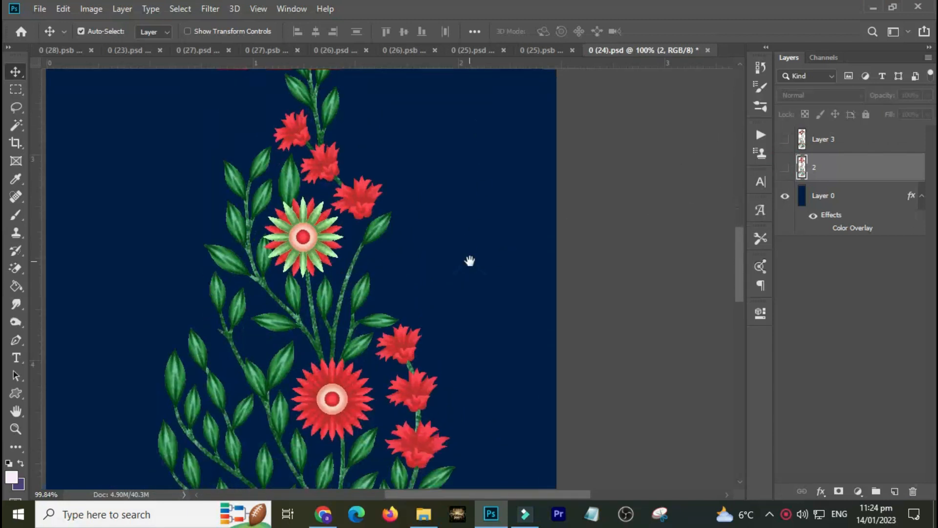
Show layer 2 and move its floral artwork up and to the right of the spot-channel artwork for comparison
{"action": "left_click", "coordinate": [785, 170]}
{"action": "key", "text": "ctrl+t"}
{"action": "left_click_drag", "start_coordinate": [408, 283], "coordinate": [533, 232]}
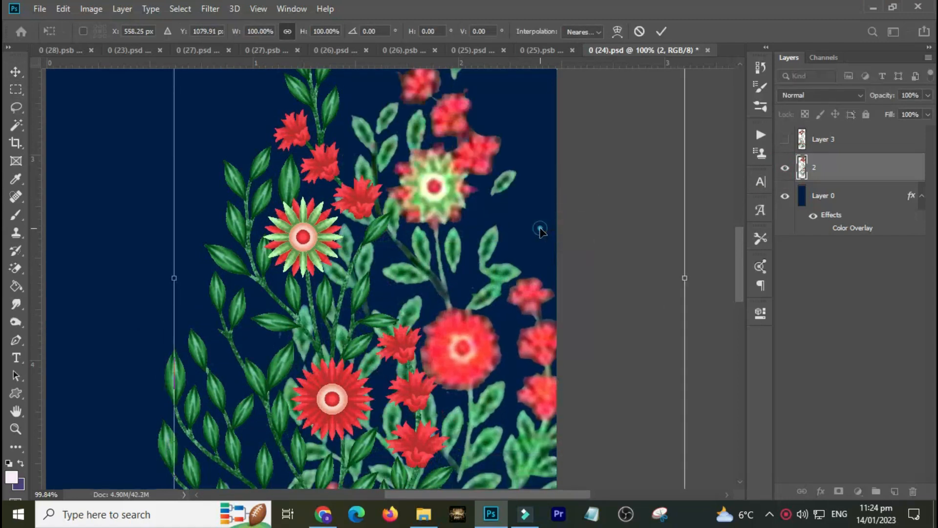
{"action": "key", "text": "Return"}
{"action": "key", "text": "ctrl+minus"}
{"action": "key", "text": "ctrl+minus"}
{"action": "key", "text": "ctrl+minus"}
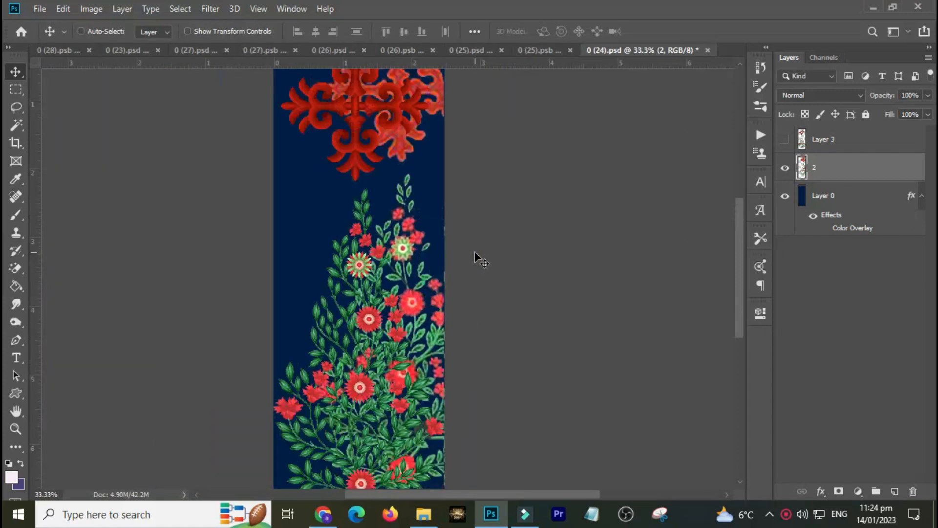
Hide layer 2 and examine the spot-channel flowers up close along with the document's channel list
{"action": "left_click", "coordinate": [785, 168]}
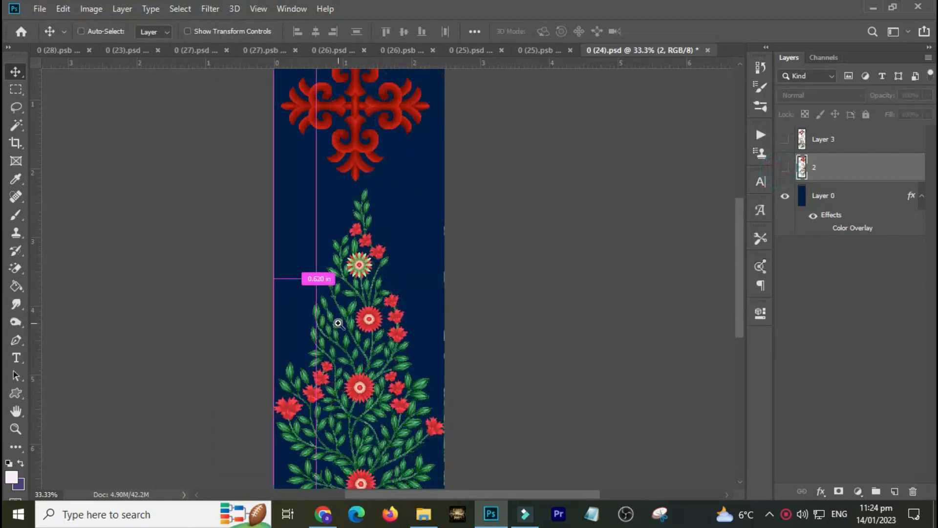
{"action": "left_click_drag", "start_coordinate": [371, 317], "coordinate": [361, 201]}
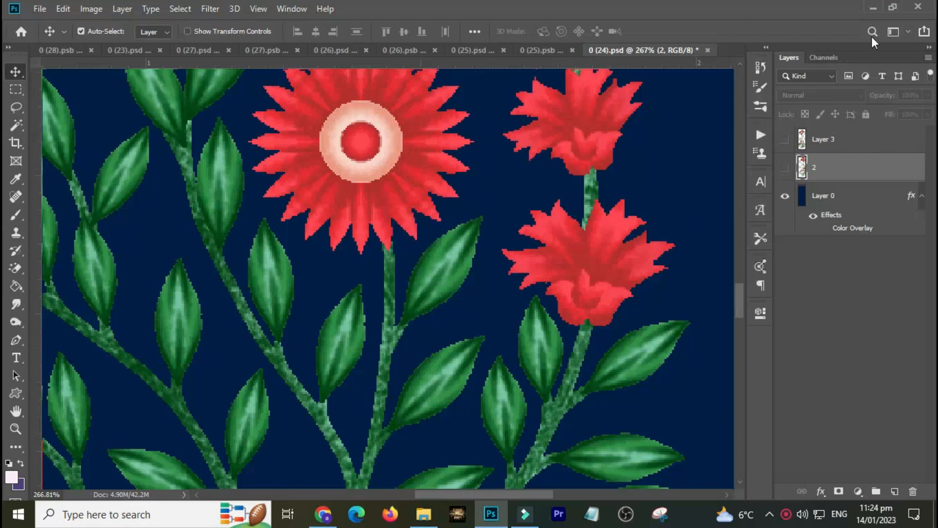
{"action": "left_click", "coordinate": [822, 58]}
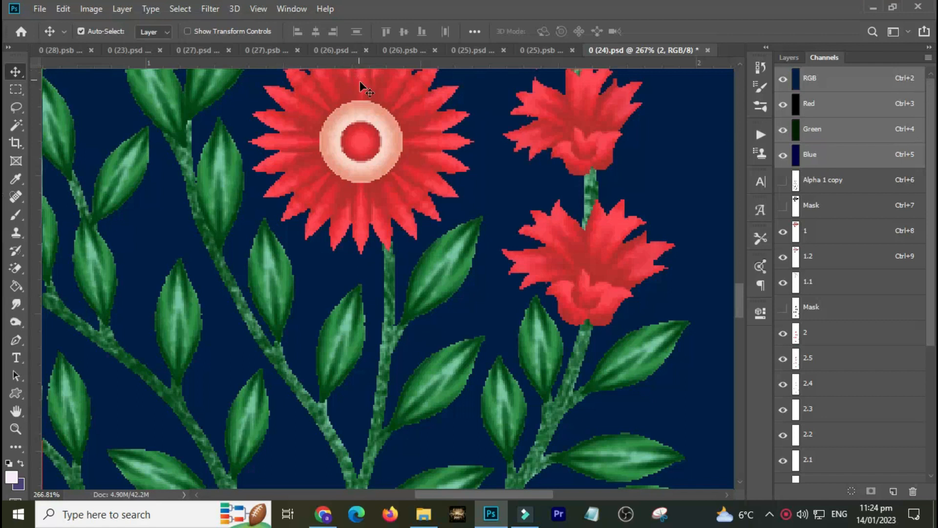
{"action": "key", "text": "ctrl"}
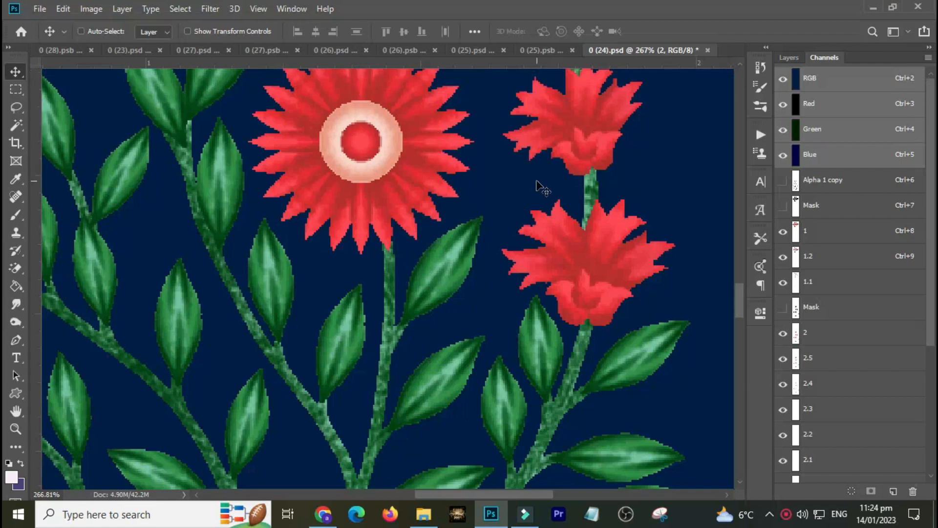